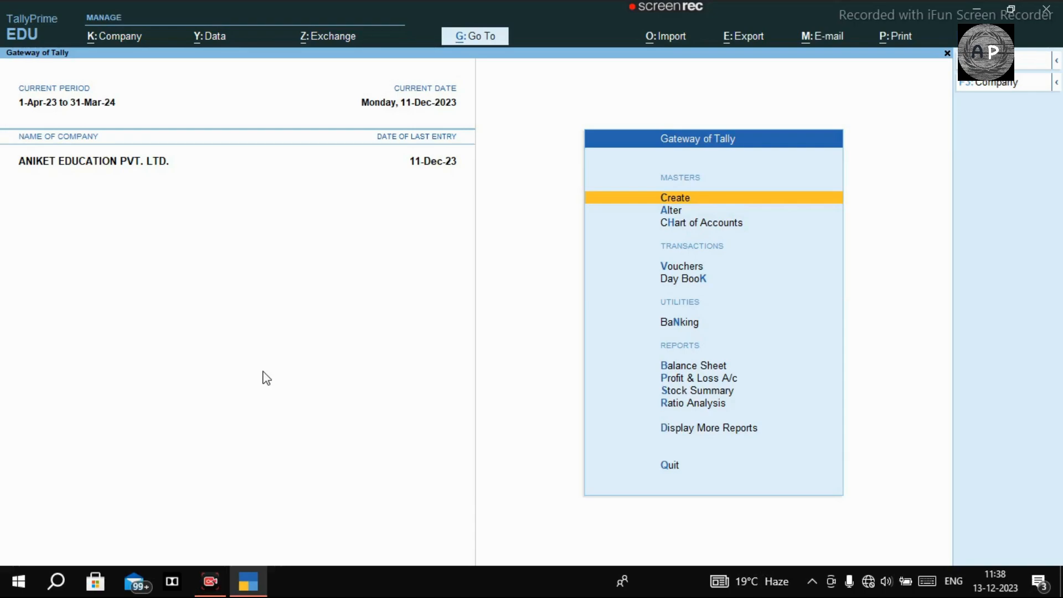
# Open the ledger vouchers report for the first ICICI bank account in the list.
pyautogui.press('d')
pyautogui.press('a')
pyautogui.write('l')
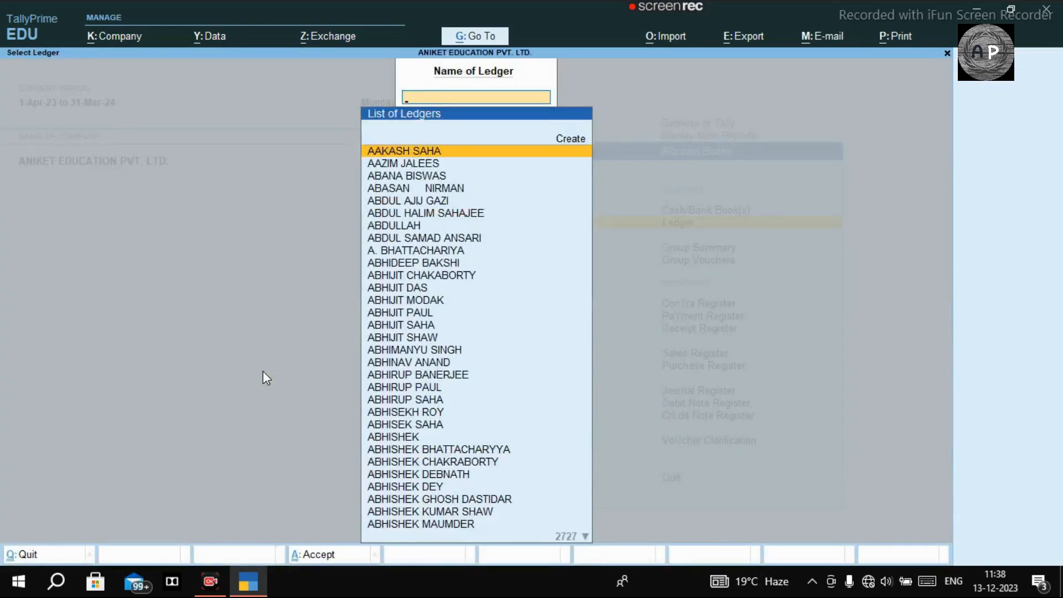
pyautogui.write('ICICI')
pyautogui.press('Down')
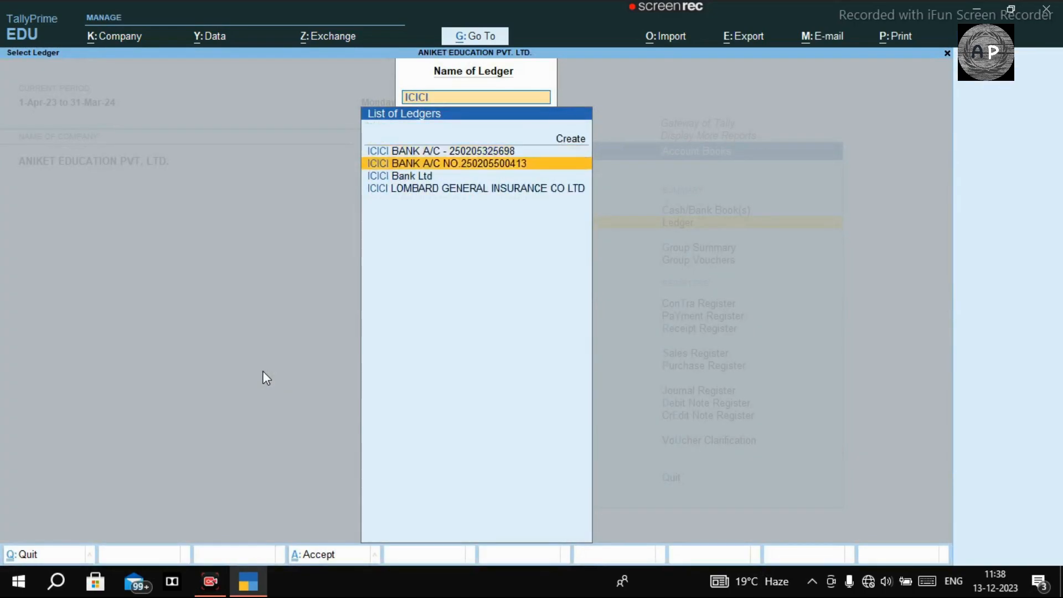
pyautogui.press('Up')
pyautogui.press('Return')
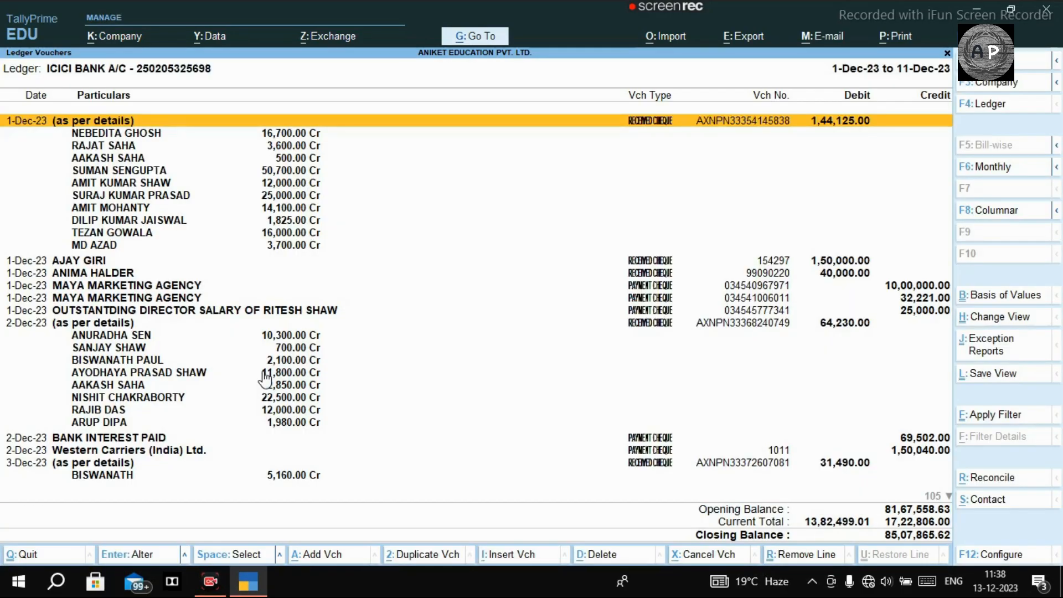
# Look through the bank ledger's December entries from 1-Dec-23 down to the last 11-Dec-23 receipt.
pyautogui.press('Down')
pyautogui.press('Down')
pyautogui.press('Down')
pyautogui.press('Down')
pyautogui.press('Down')
pyautogui.press('Down')
pyautogui.press('Down')
pyautogui.press('Down')
pyautogui.press('Down')
pyautogui.press('Down')
pyautogui.press('Down')
pyautogui.press('Down')
pyautogui.press('Down')
pyautogui.press('Down')
pyautogui.press('Down')
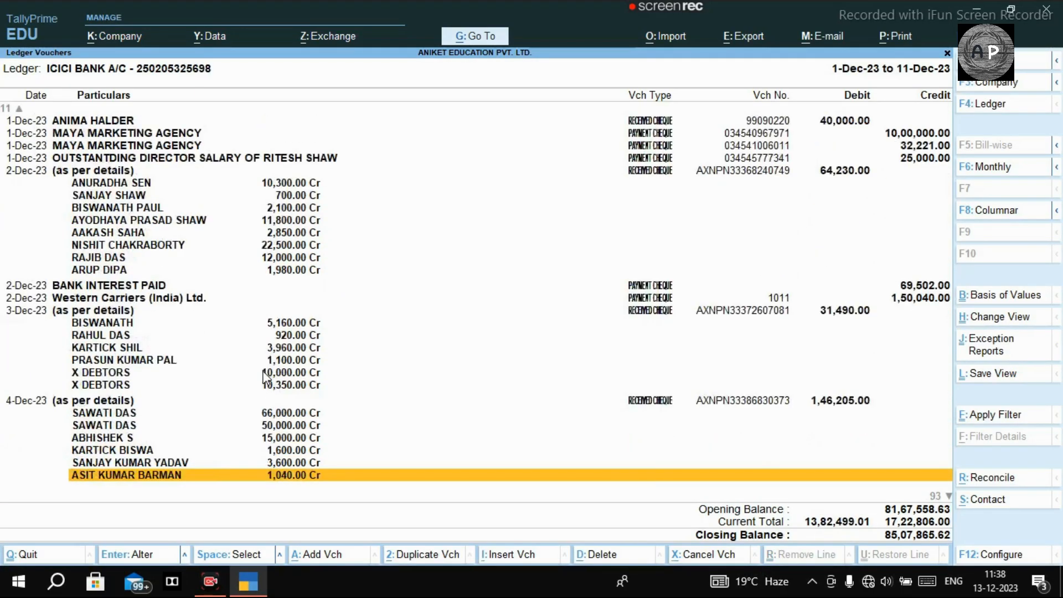
pyautogui.press('Down')
pyautogui.press('Down')
pyautogui.press('Down')
pyautogui.press('Down')
pyautogui.press('Down')
pyautogui.press('Down')
pyautogui.press('Down')
pyautogui.press('Down')
pyautogui.press('Down')
pyautogui.press('Down')
pyautogui.press('Down')
pyautogui.press('Down')
pyautogui.press('Down')
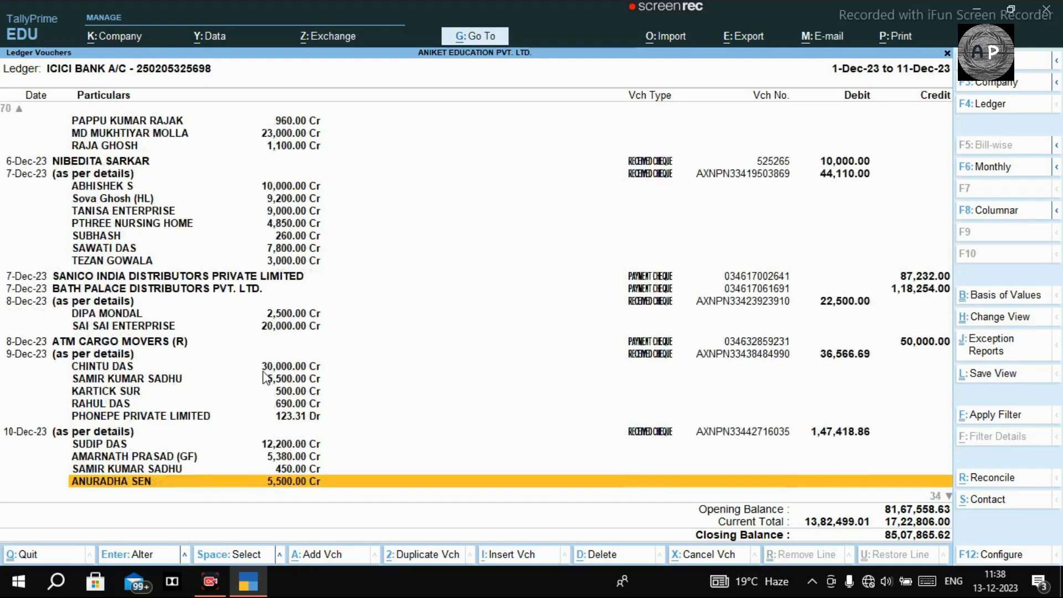
pyautogui.press('Down')
pyautogui.press('Down')
pyautogui.press('Down')
pyautogui.press('Down')
pyautogui.press('Down')
pyautogui.press('Down')
pyautogui.press('Down')
pyautogui.press('Down')
pyautogui.press('Down')
pyautogui.press('Down')
pyautogui.press('Down')
pyautogui.press('Down')
pyautogui.press('Down')
pyautogui.press('Down')
pyautogui.press('Down')
pyautogui.press('Down')
pyautogui.press('Down')
pyautogui.press('Down')
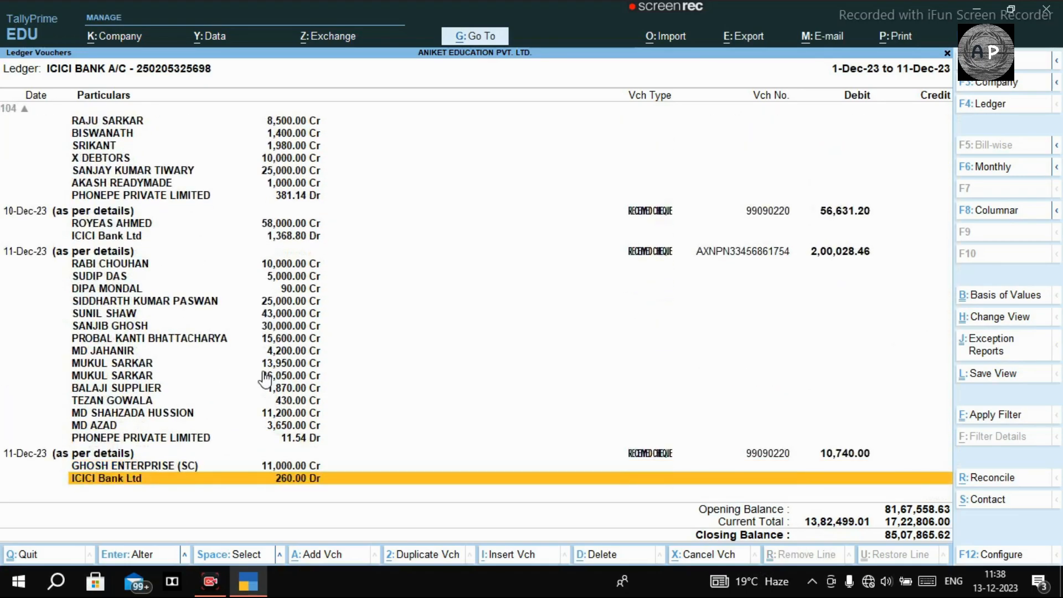
# Examine the 11-Dec-23 received-cheque entry of 2,00,028.46 and its party-wise breakdown in the bank ledger.
pyautogui.press('Up')
pyautogui.press('Up')
pyautogui.press('Up')
pyautogui.press('Up')
pyautogui.press('Up')
pyautogui.press('Up')
pyautogui.press('Up')
pyautogui.press('Up')
pyautogui.press('Up')
pyautogui.press('Up')
pyautogui.press('Up')
pyautogui.press('Up')
pyautogui.press('Up')
pyautogui.press('Up')
pyautogui.press('Up')
pyautogui.press('Up')
pyautogui.press('Up')
pyautogui.press('Up')
pyautogui.press('Down')
pyautogui.press('Down')
pyautogui.press('Down')
pyautogui.press('Down')
pyautogui.press('Down')
pyautogui.press('Down')
pyautogui.press('Down')
pyautogui.press('Down')
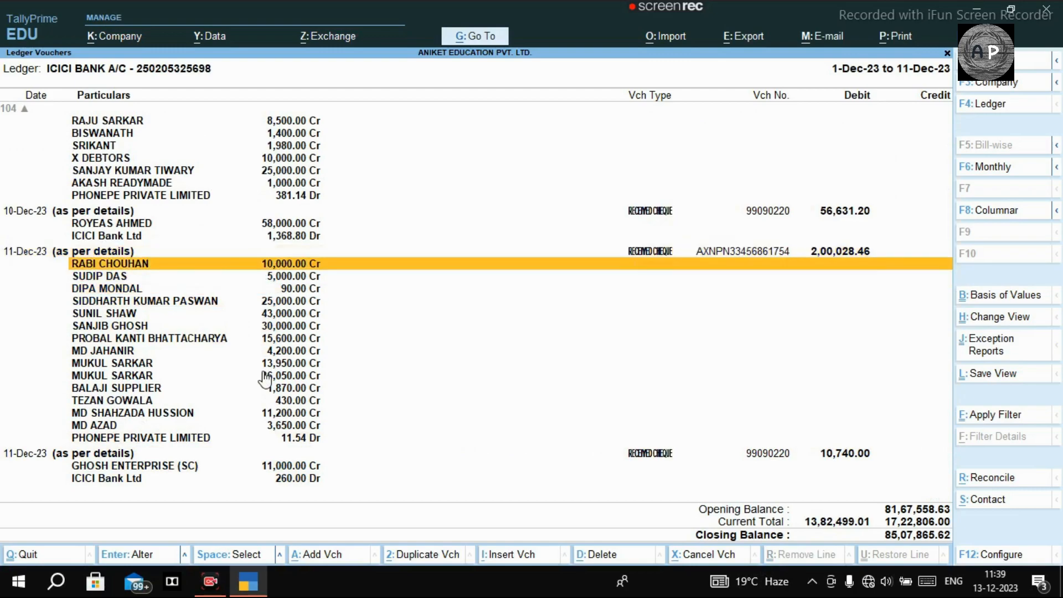
pyautogui.press('Up')
pyautogui.press('Up')
pyautogui.press('Up')
pyautogui.press('Up')
pyautogui.press('Up')
pyautogui.press('Up')
pyautogui.press('Up')
pyautogui.press('Up')
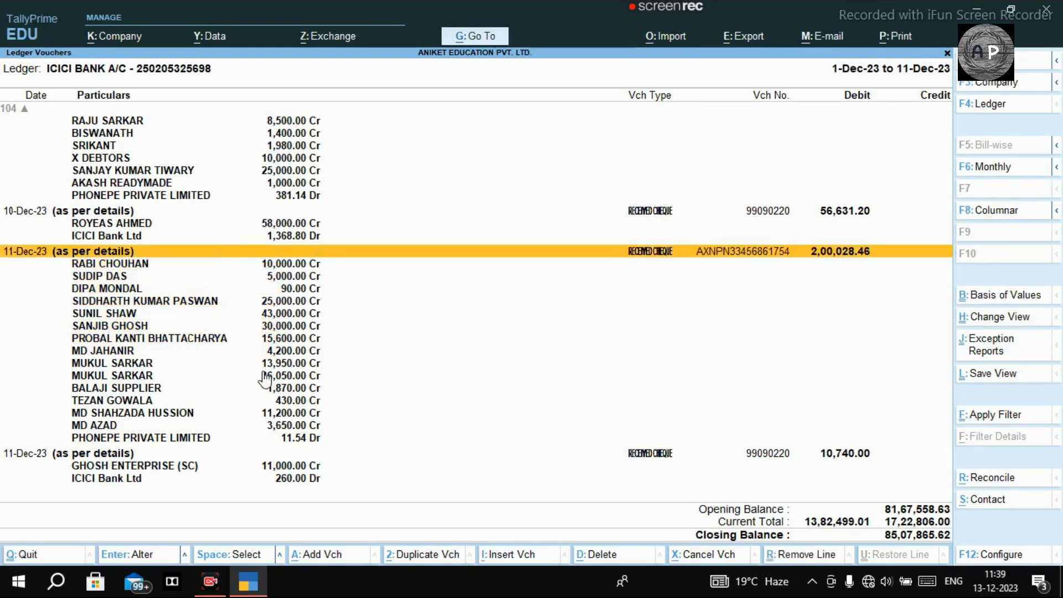
pyautogui.press('Down')
pyautogui.press('Up')
# Close the bank ledger report and open the list of additional reports.
pyautogui.press('Escape')
pyautogui.press('Escape')
pyautogui.press('Escape')
pyautogui.press('Escape')
pyautogui.press('Escape')
pyautogui.press('Escape')
pyautogui.press('Escape')
pyautogui.press('Escape')
pyautogui.press('Escape')
pyautogui.press('Escape')
pyautogui.press('d')
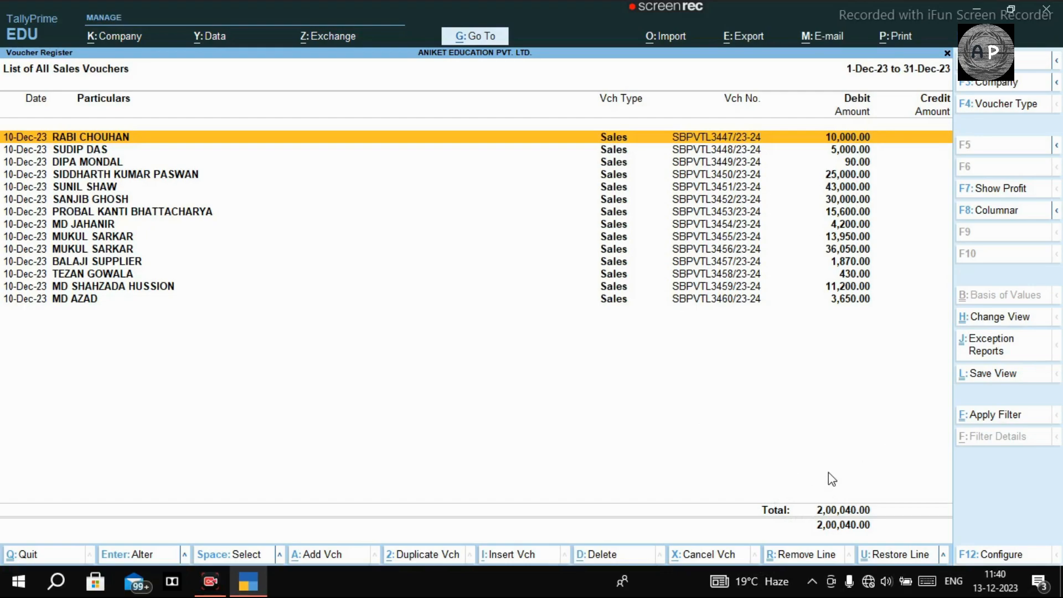
# Close the sales voucher register and return to the Gateway of Tally.
pyautogui.press('Escape')
pyautogui.press('Escape')
pyautogui.press('Escape')
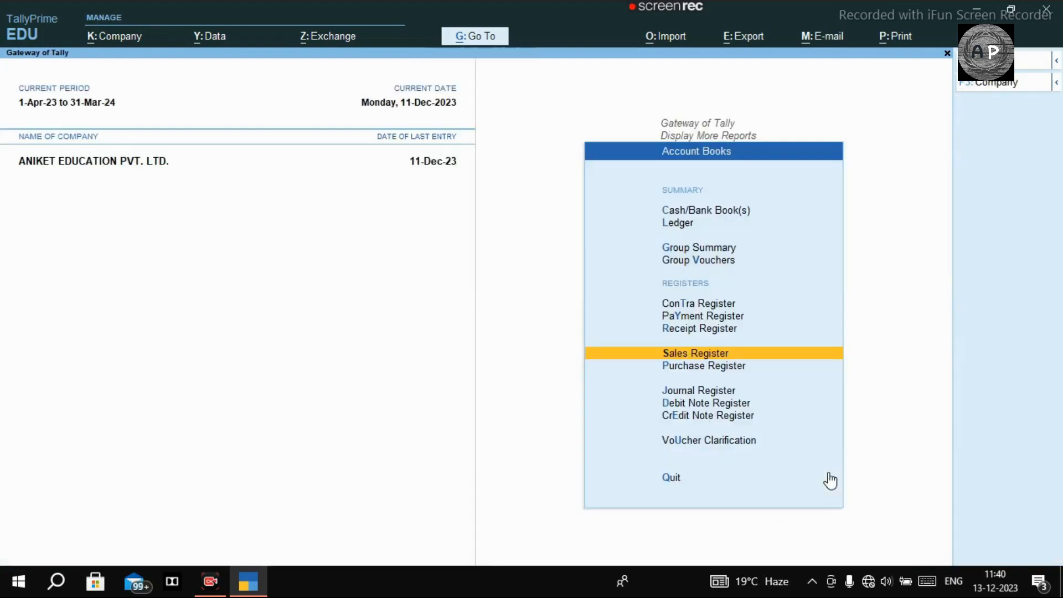
pyautogui.press('Escape')
pyautogui.press('Escape')
pyautogui.press('Escape')
pyautogui.press('Escape')
pyautogui.press('Escape')
pyautogui.press('Escape')
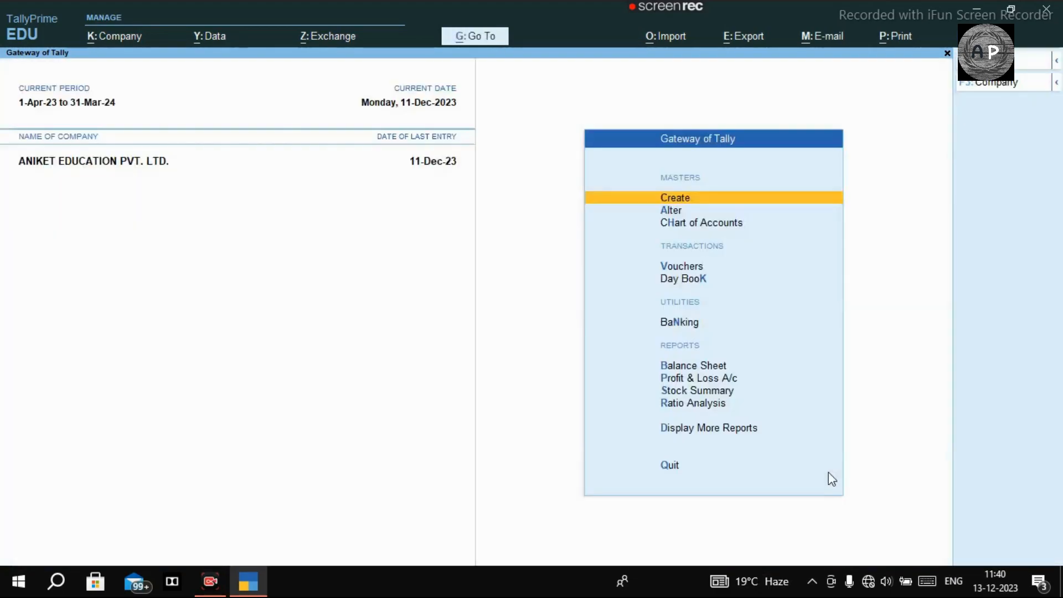
# Reopen the ledger vouchers of the first ICICI bank account from the account books.
pyautogui.press('d')
pyautogui.press('a')
pyautogui.press('l')
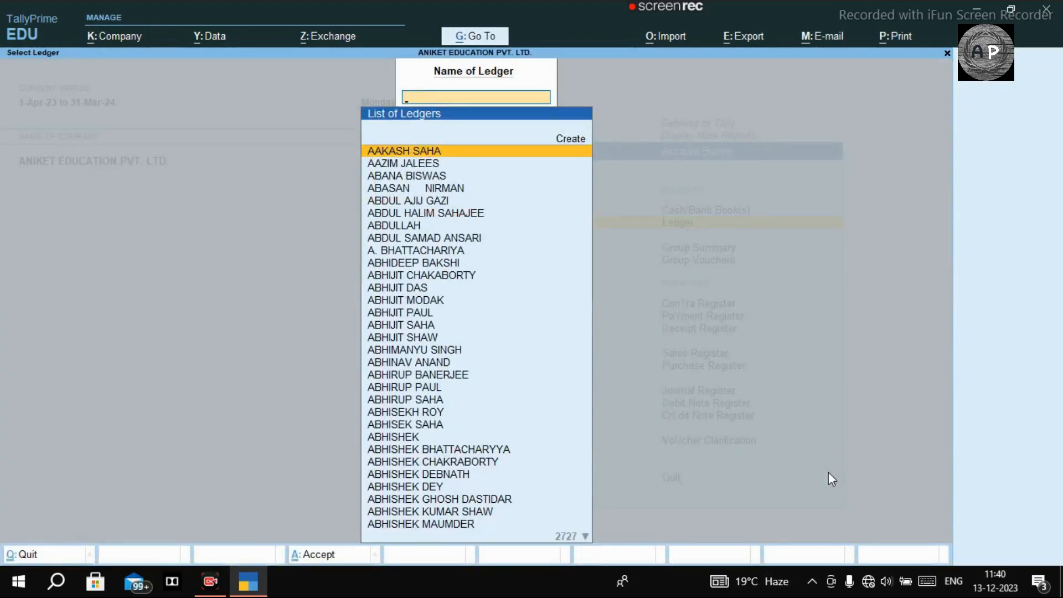
pyautogui.write('icici')
pyautogui.press('Return')
# Find the 11-Dec-23 received-cheque entry of 2,00,028.46 in the ICICI bank ledger and review its voucher.
pyautogui.press('Down')
pyautogui.press('Down')
pyautogui.press('Down')
pyautogui.press('Down')
pyautogui.press('Down')
pyautogui.press('Down')
pyautogui.press('Down')
pyautogui.press('Down')
pyautogui.press('Down')
pyautogui.press('Down')
pyautogui.press('Down')
pyautogui.press('Down')
pyautogui.press('Down')
pyautogui.press('Down')
pyautogui.press('Down')
pyautogui.press('Down')
pyautogui.press('Down')
pyautogui.press('Down')
pyautogui.press('Down')
pyautogui.press('Down')
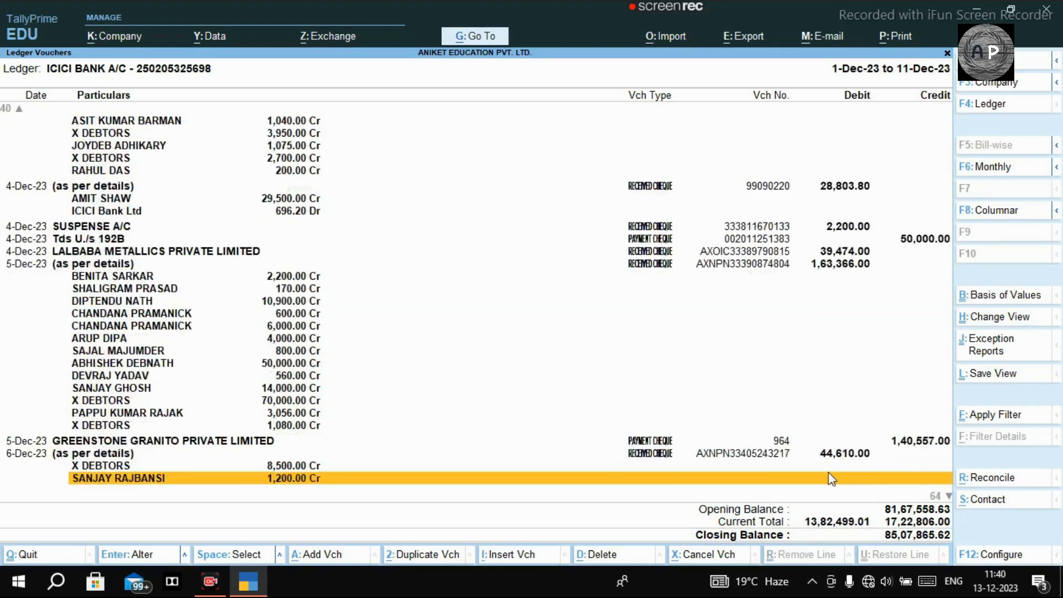
pyautogui.press('Down')
pyautogui.press('Down')
pyautogui.press('Down')
pyautogui.press('Down')
pyautogui.press('Down')
pyautogui.press('Down')
pyautogui.press('Down')
pyautogui.press('Down')
pyautogui.press('Down')
pyautogui.press('Down')
pyautogui.press('Down')
pyautogui.press('Down')
pyautogui.press('Down')
pyautogui.press('Down')
pyautogui.press('Down')
pyautogui.press('Down')
pyautogui.press('Down')
pyautogui.press('Down')
pyautogui.press('Down')
pyautogui.press('Down')
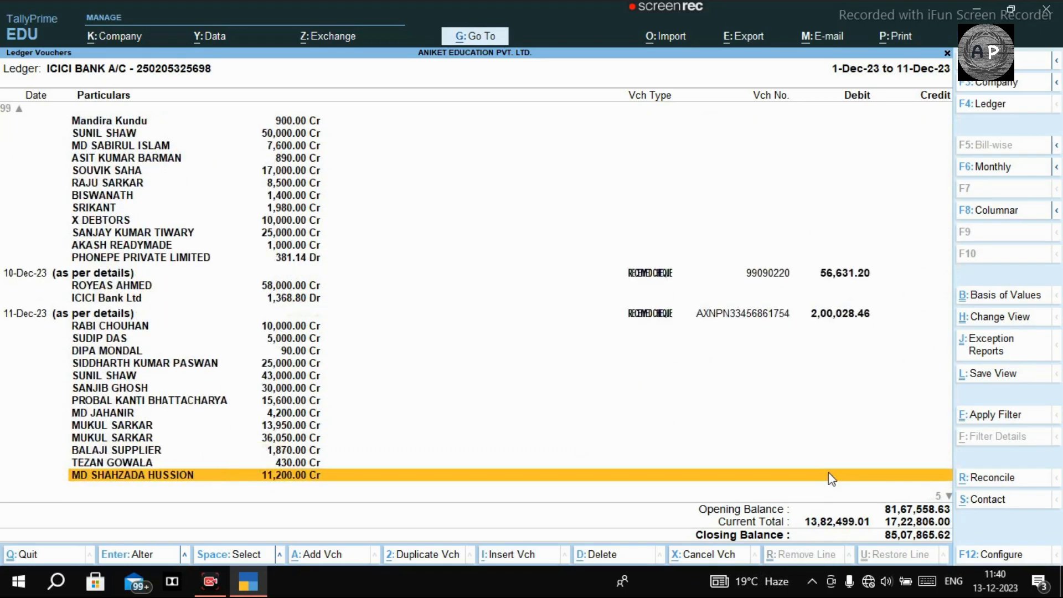
pyautogui.press('Down')
pyautogui.press('Down')
pyautogui.press('Down')
pyautogui.press('Down')
pyautogui.press('Up')
pyautogui.press('Up')
pyautogui.press('Up')
pyautogui.press('Up')
pyautogui.press('Up')
pyautogui.press('Up')
pyautogui.press('Up')
pyautogui.press('Up')
pyautogui.press('Up')
pyautogui.press('Up')
pyautogui.press('Up')
pyautogui.press('Up')
pyautogui.press('Up')
pyautogui.press('Up')
pyautogui.press('Up')
pyautogui.press('Up')
pyautogui.press('Up')
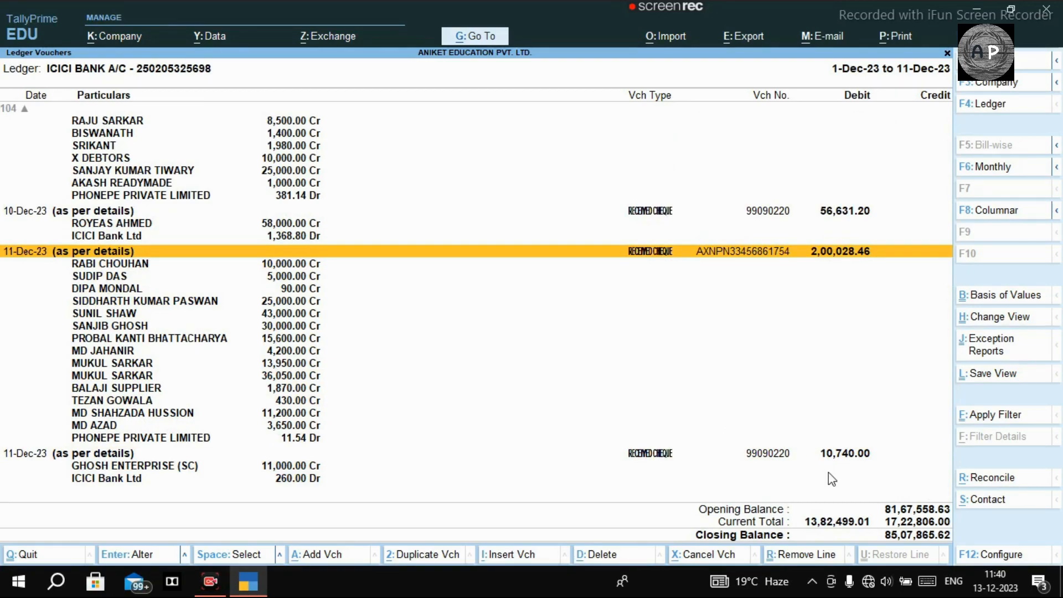
pyautogui.press('Return')
pyautogui.press('Return')
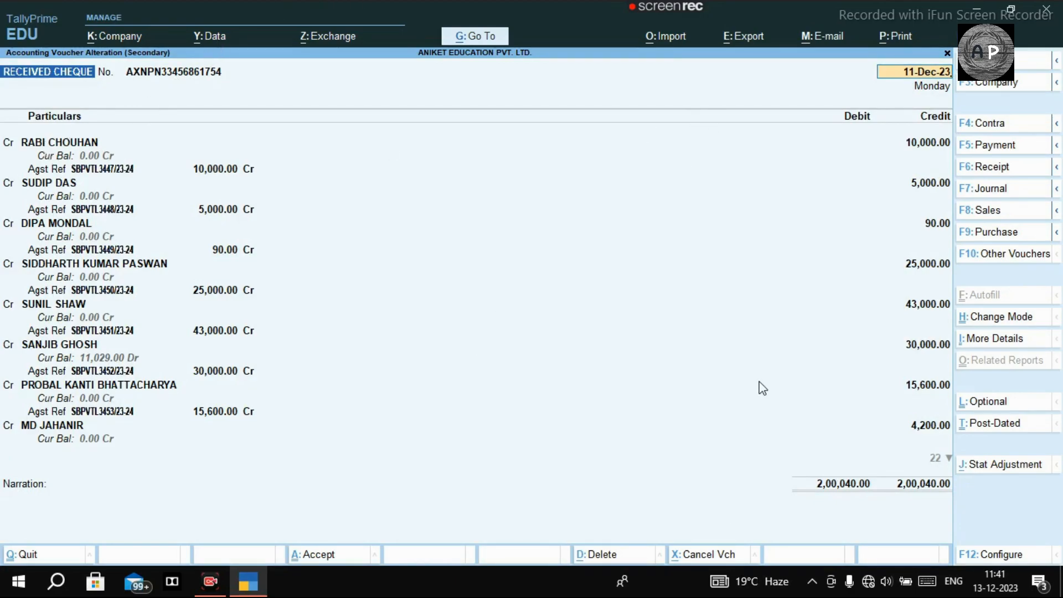
pyautogui.press('Escape')
# Examine the party-wise amounts of the 11-Dec-23 receipt, down to the PHONEPE PRIVATE LIMITED debit line.
pyautogui.scroll(-10, 225, 361)
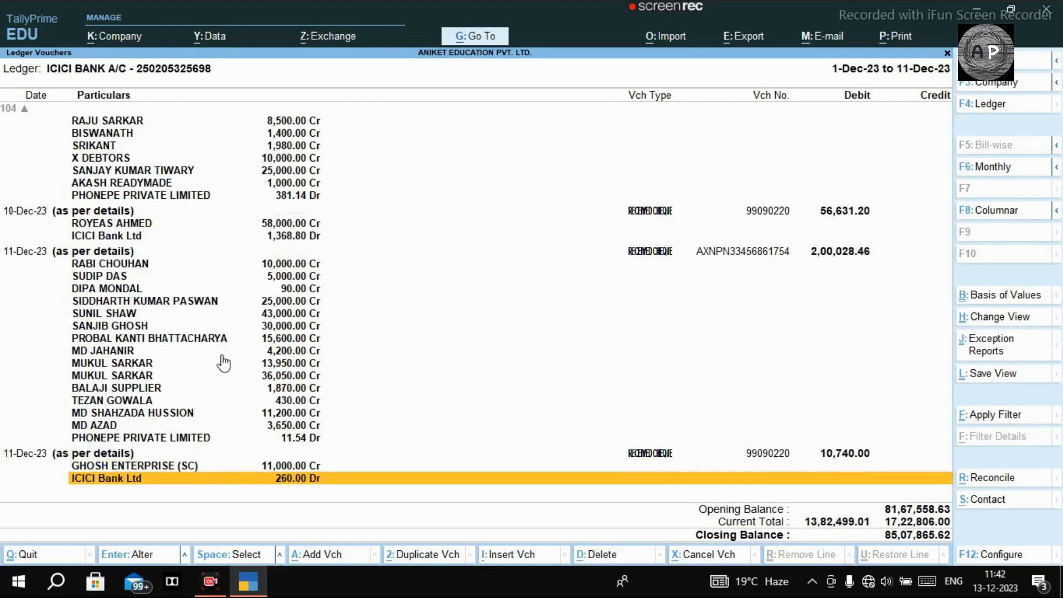
pyautogui.scroll(2, 225, 363)
pyautogui.scroll(7, 224, 363)
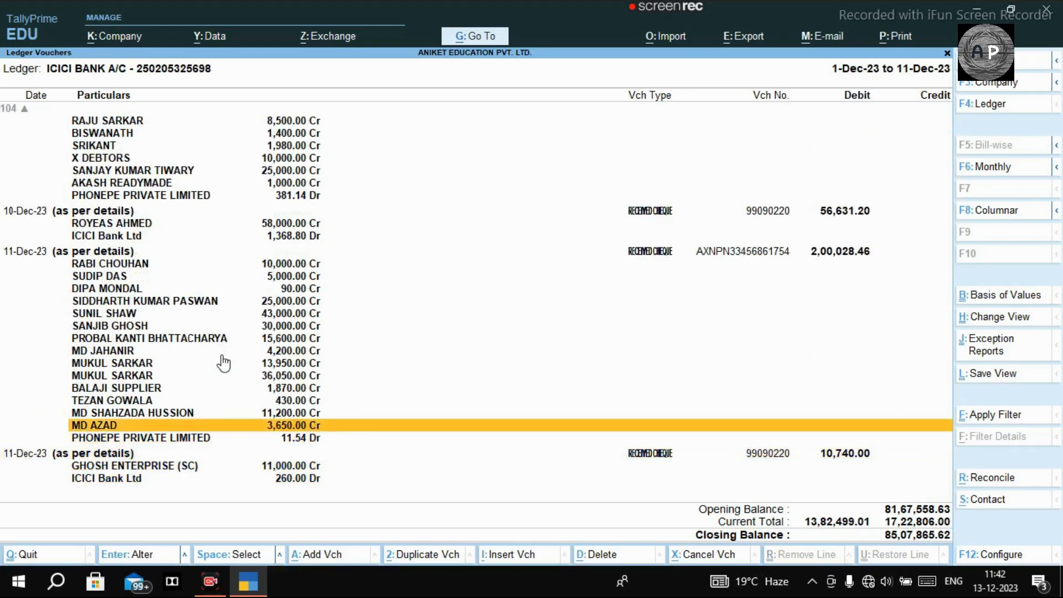
pyautogui.scroll(6, 225, 363)
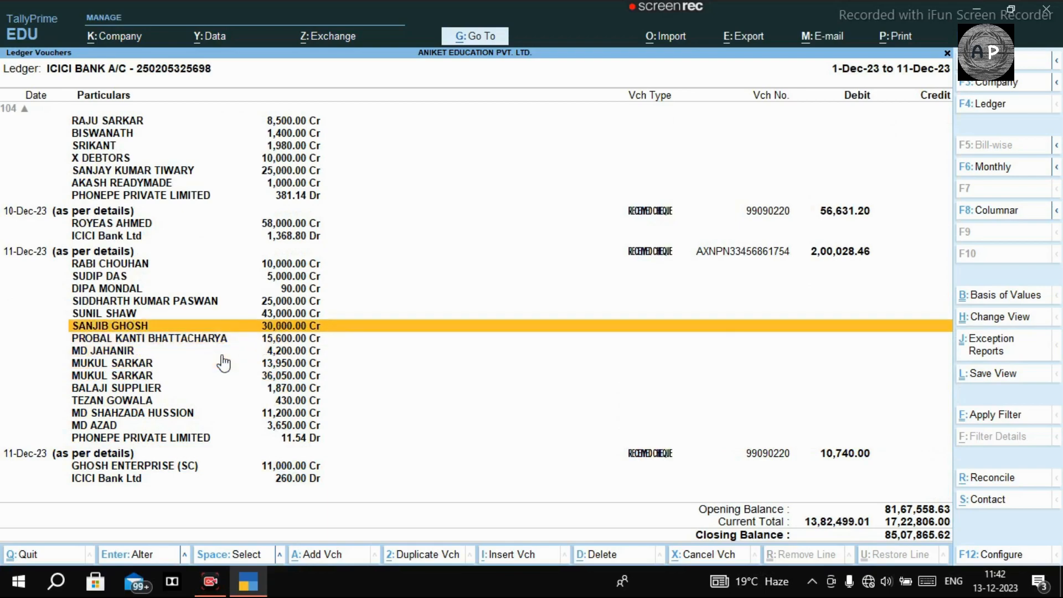
pyautogui.scroll(-1, 224, 364)
pyautogui.scroll(3, 224, 363)
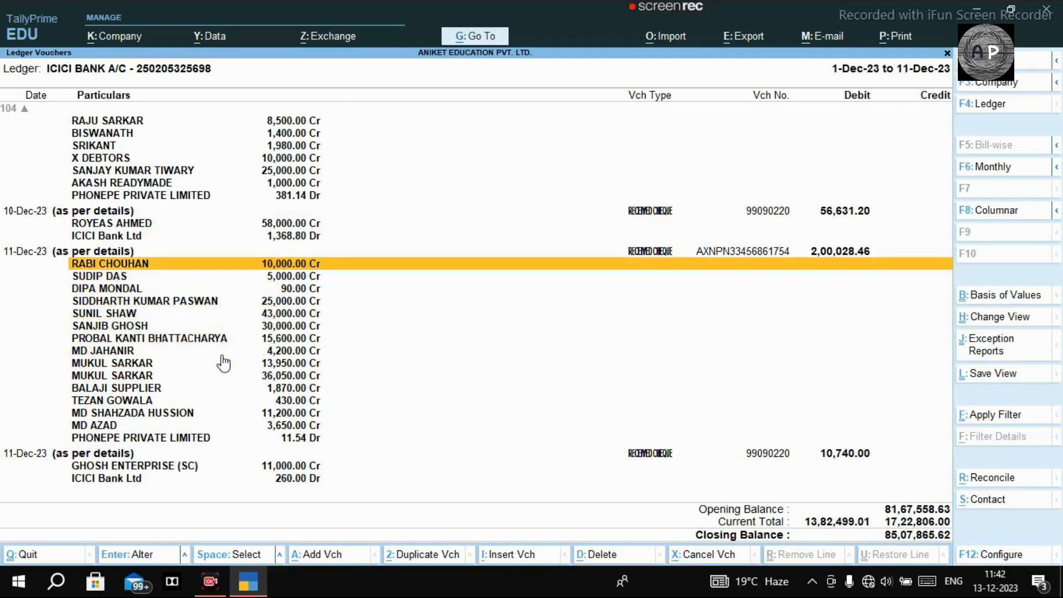
pyautogui.scroll(-13, 224, 363)
pyautogui.scroll(-2, 225, 364)
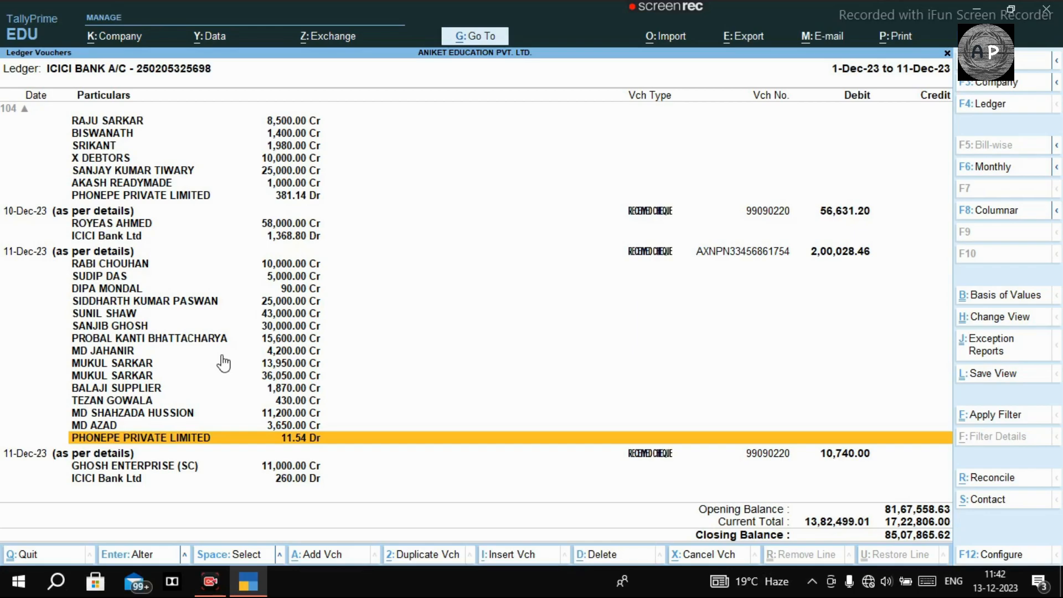
# Leave the bank ledger, open the ledger vouchers of PHONEPE PRIVATE LIMITED and view its 9-Dec-23 received-cheque voucher.
pyautogui.press('Escape')
pyautogui.press('Escape')
pyautogui.press('Escape')
pyautogui.press('Escape')
pyautogui.press('Escape')
pyautogui.write('dalPHONE')
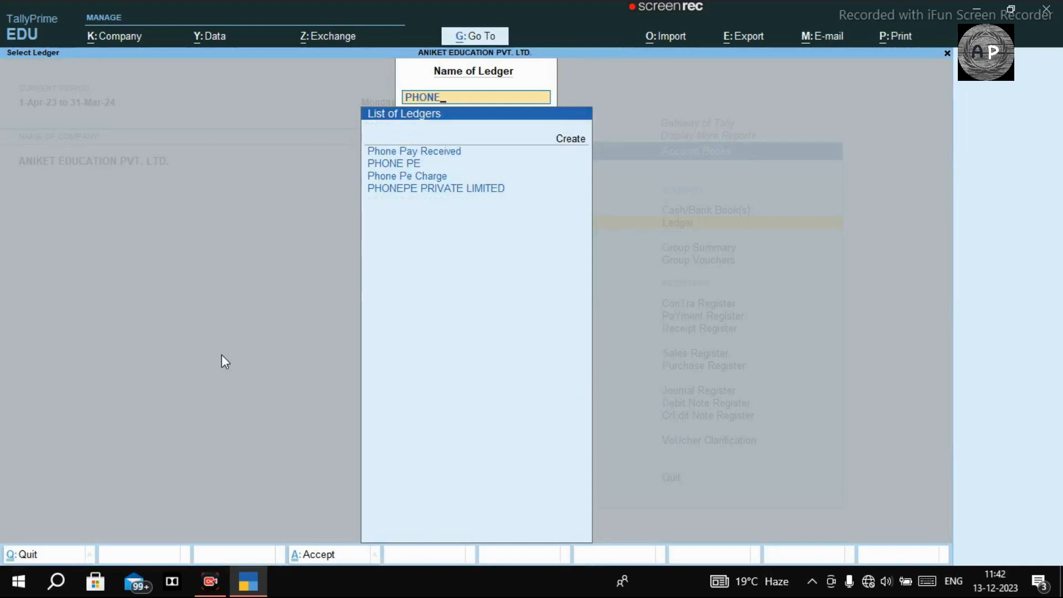
pyautogui.press('Down')
pyautogui.press('Down')
pyautogui.press('Down')
pyautogui.press('Return')
pyautogui.press('Return')
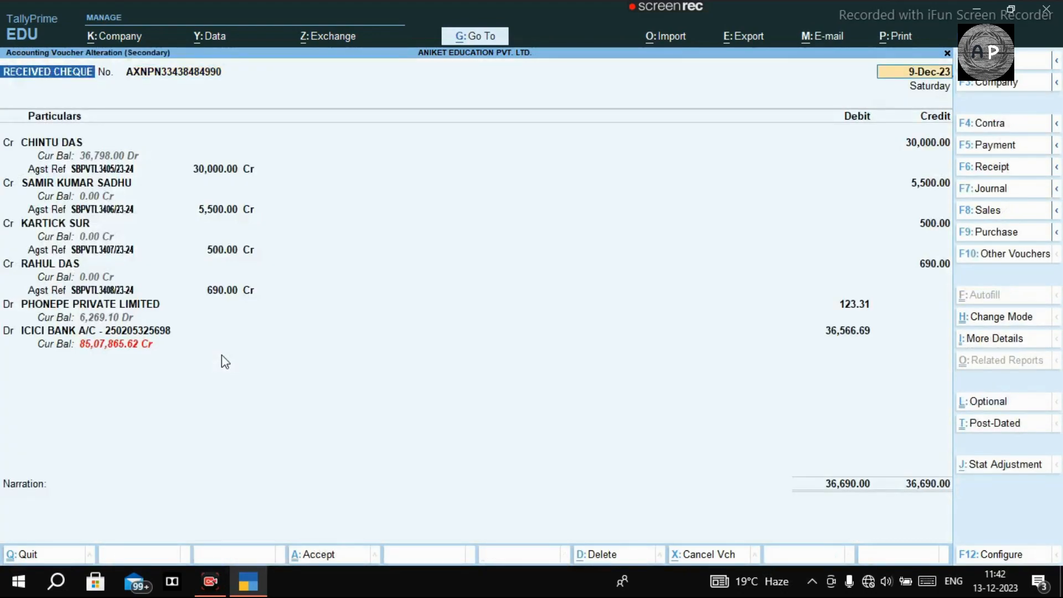
# Close the PhonePe voucher and ledger report and return to the Gateway of Tally.
pyautogui.press('Escape')
pyautogui.press('Escape')
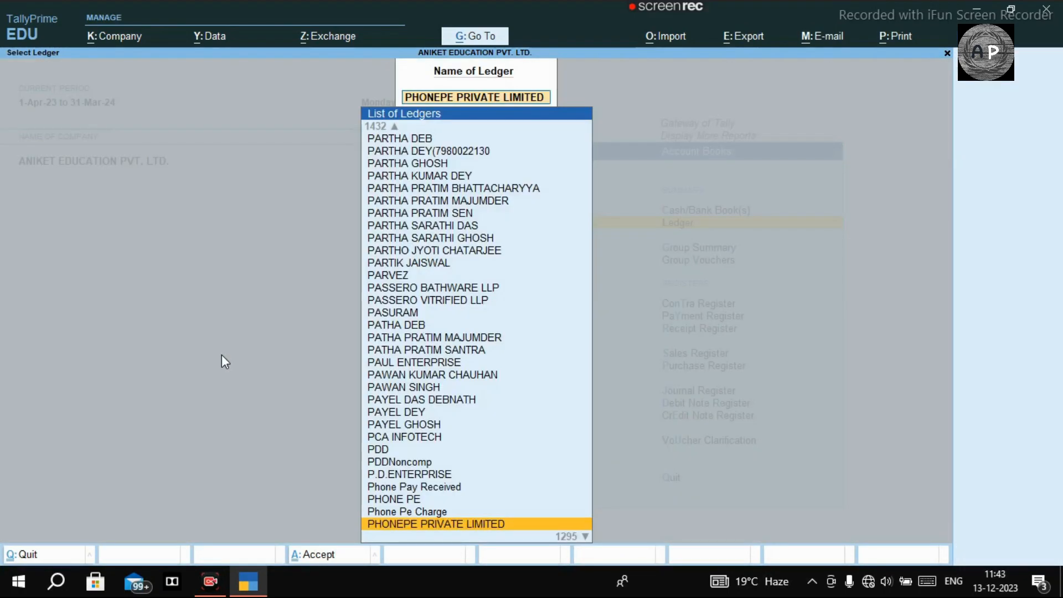
pyautogui.press('Escape')
pyautogui.press('Escape')
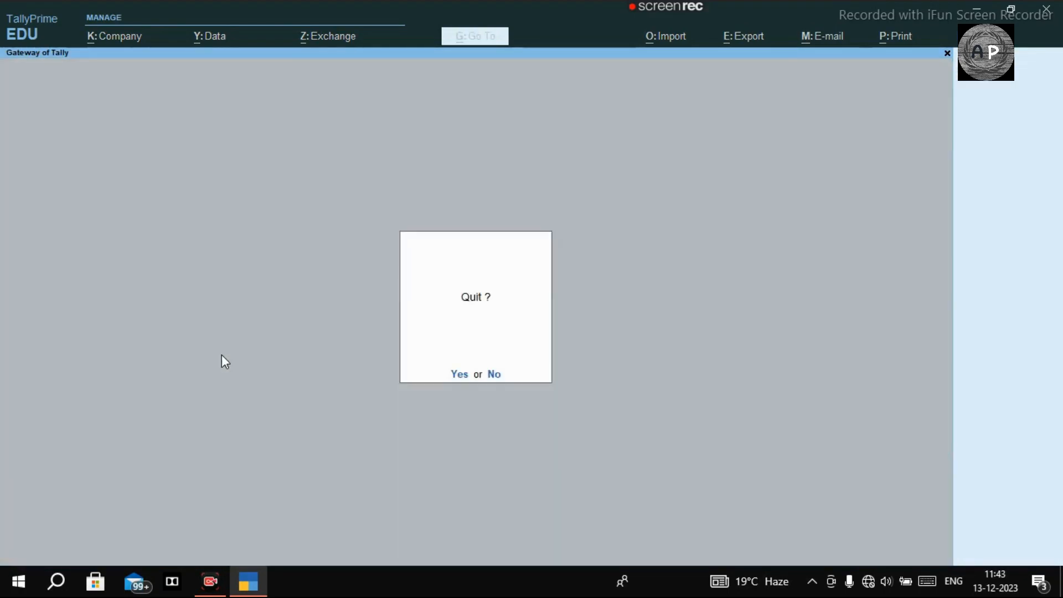
pyautogui.press('Escape')
# Open the PHONEPE PRIVATE LIMITED ledger master for alteration to review its group, mailing and GST registration details.
pyautogui.press('Return')
pyautogui.press('Down')
pyautogui.press('Down')
pyautogui.press('Up')
pyautogui.press('Return')
pyautogui.write('PHONE')
pyautogui.press('Down')
pyautogui.press('Down')
pyautogui.press('Down')
pyautogui.press('Down')
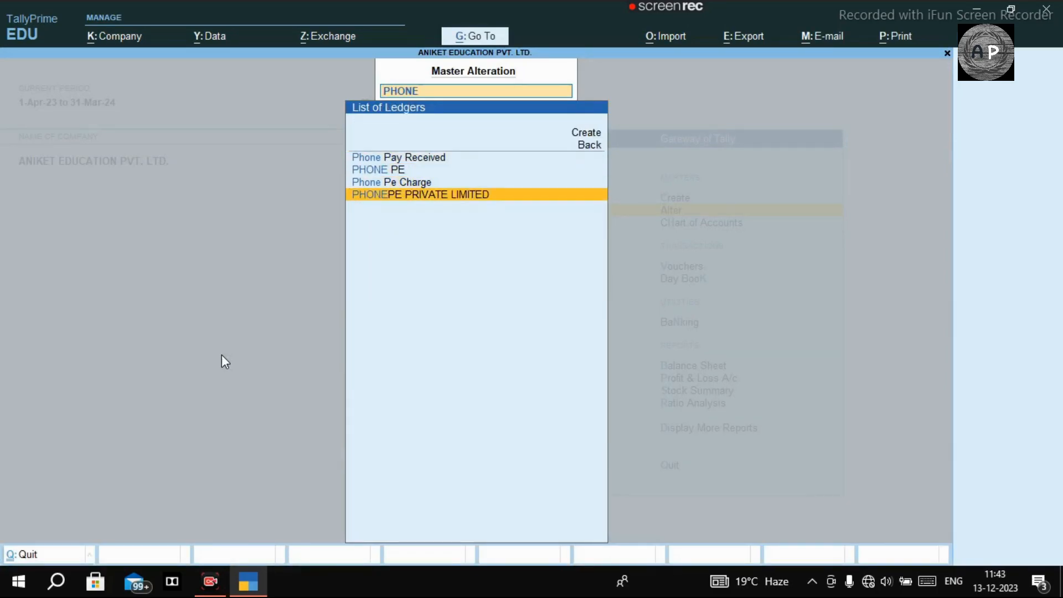
pyautogui.press('Return')
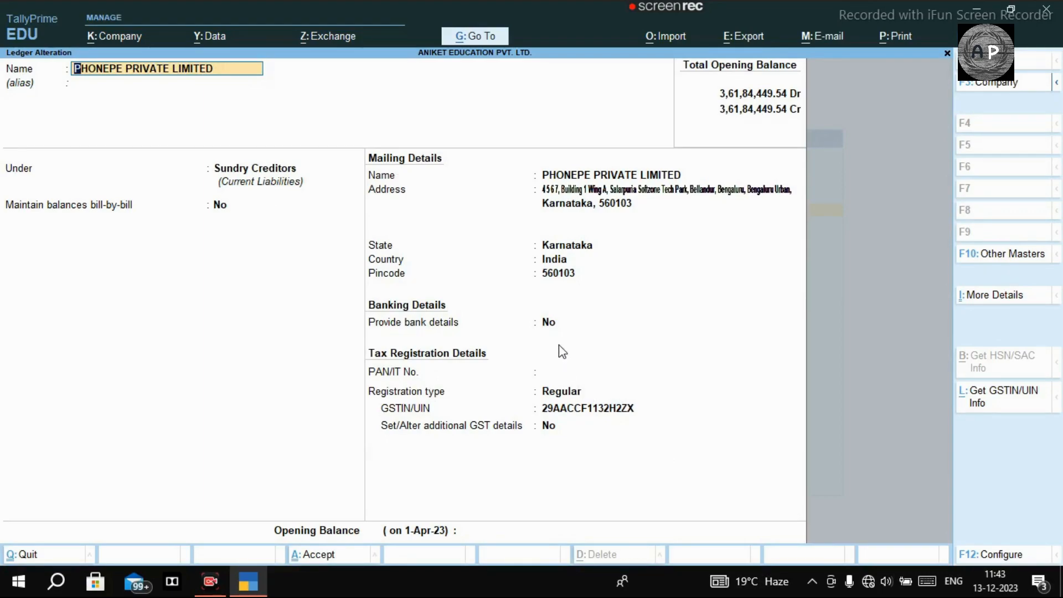
# Quit the PhonePe ledger alteration without saving and return to the Gateway of Tally.
pyautogui.press('BackSpace')
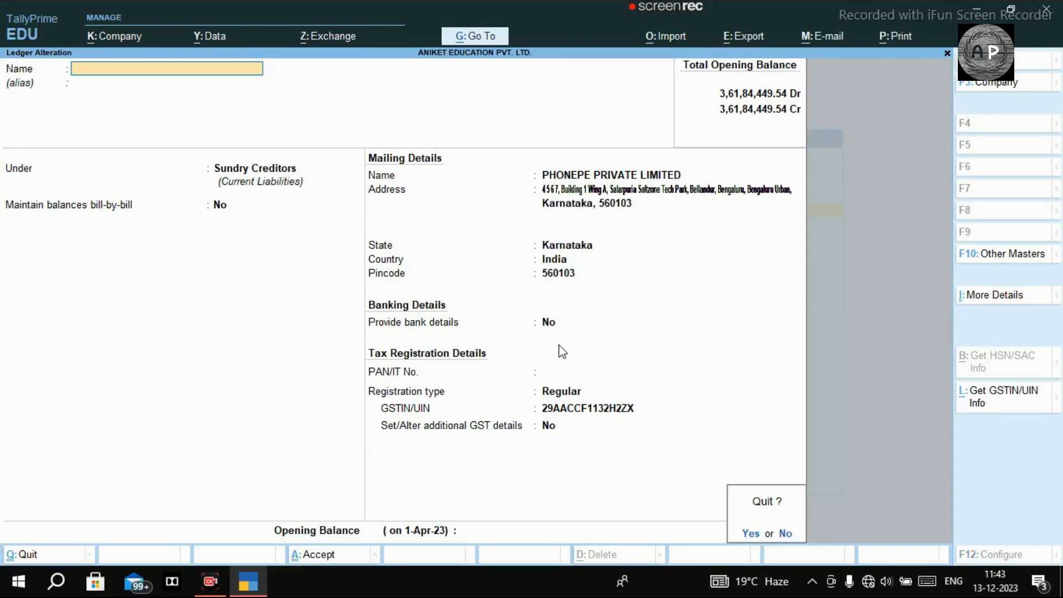
pyautogui.press('Escape')
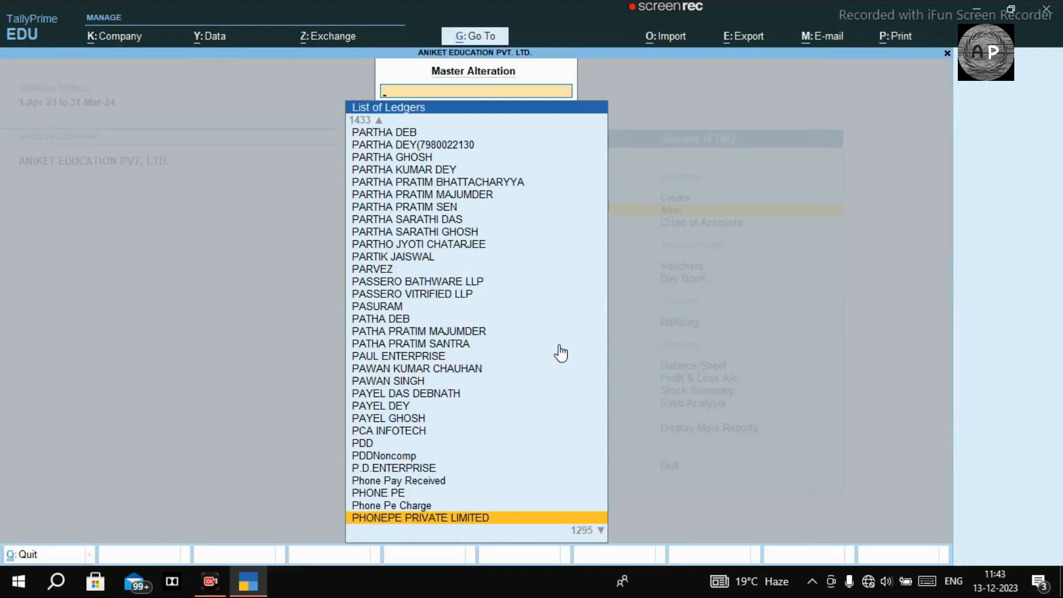
pyautogui.press('Escape')
pyautogui.press('Escape')
pyautogui.press('Escape')
pyautogui.press('Escape')
pyautogui.press('Escape')
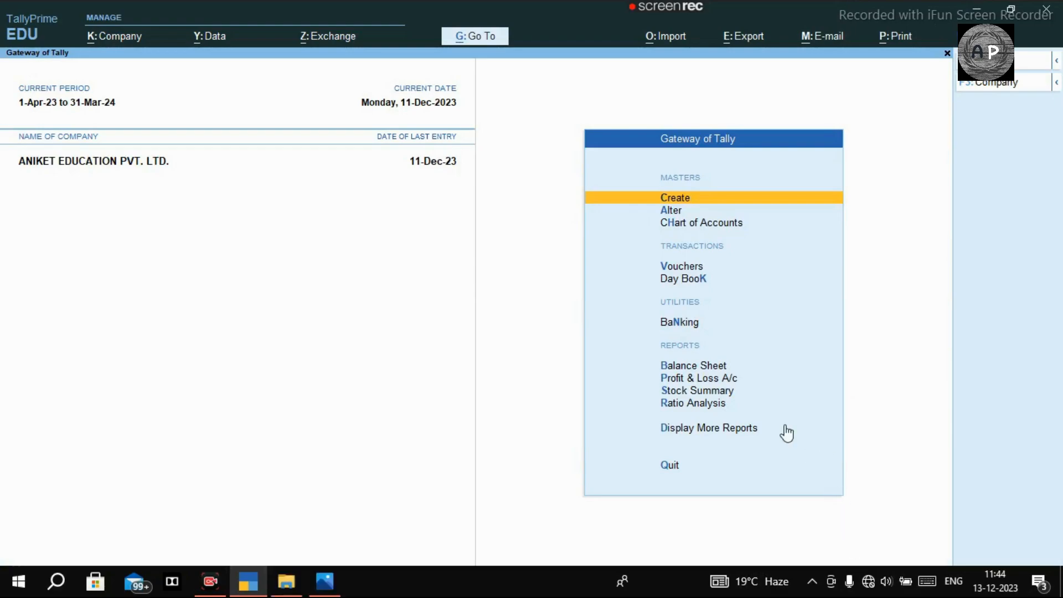
# Switch to Photos and examine the GST portal images showing the PhonePe supplier row and its GSTR-2A invoice summary.
pyautogui.click(325, 582)
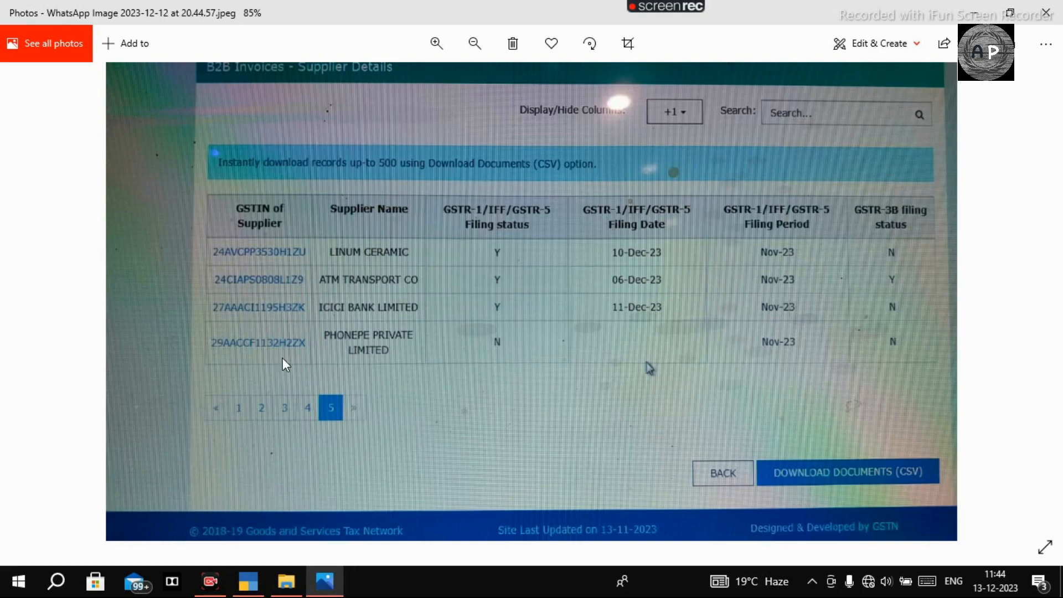
pyautogui.scroll(3, 392, 327)
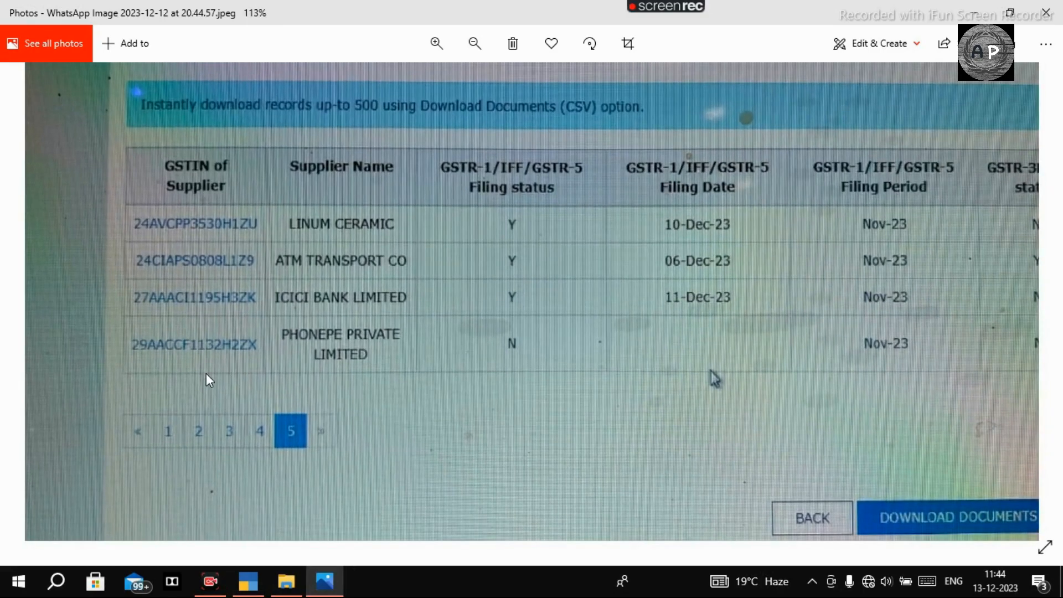
pyautogui.scroll(-3, 605, 359)
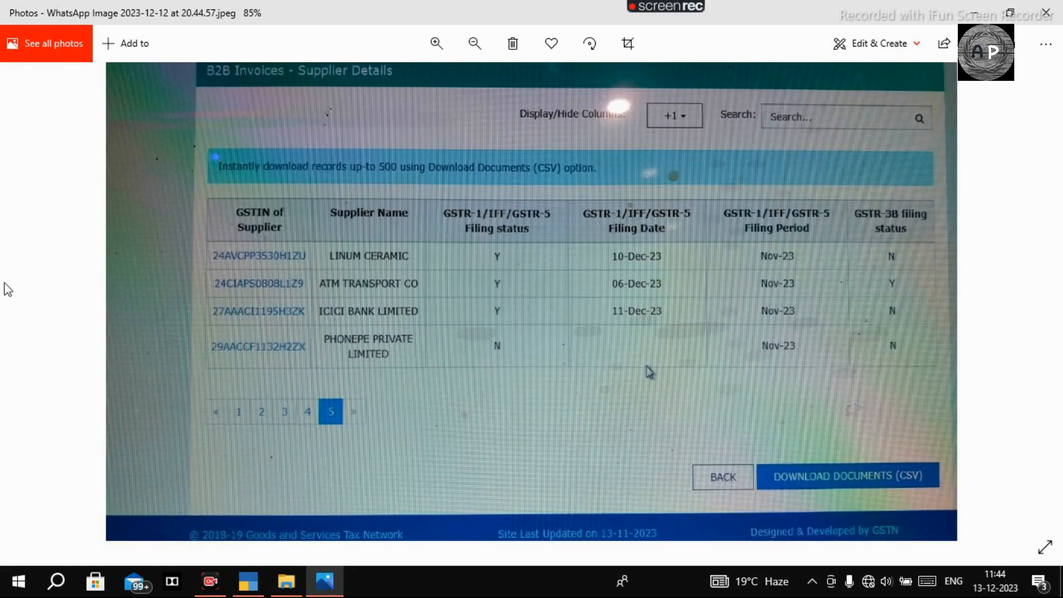
pyautogui.scroll(-2, 44, 304)
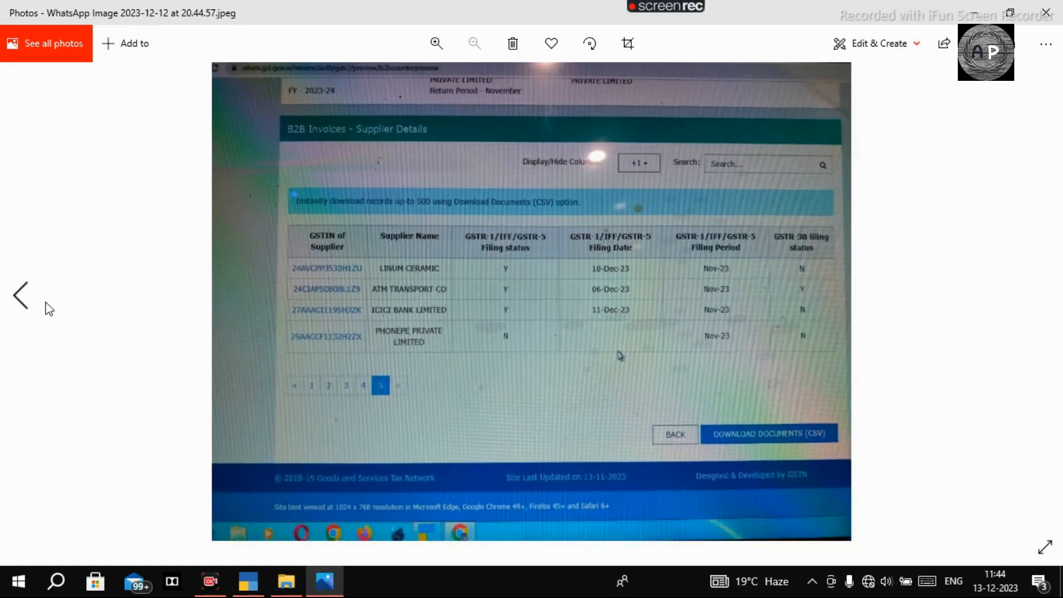
pyautogui.click(32, 299)
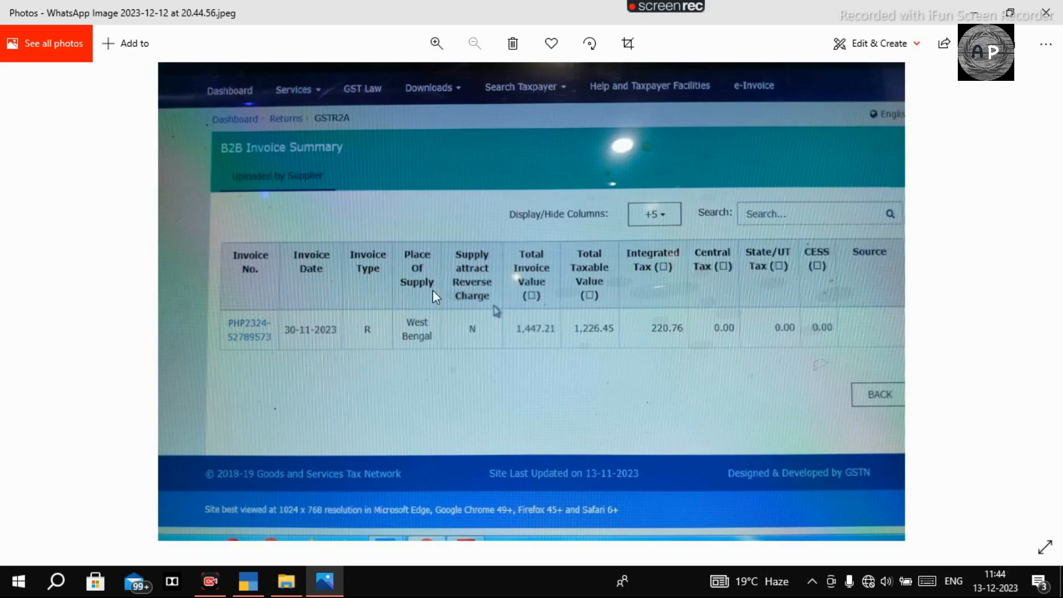
# Switch back to TallyPrime and open the ledger vouchers of PHONEPE PRIVATE LIMITED.
pyautogui.click(248, 581)
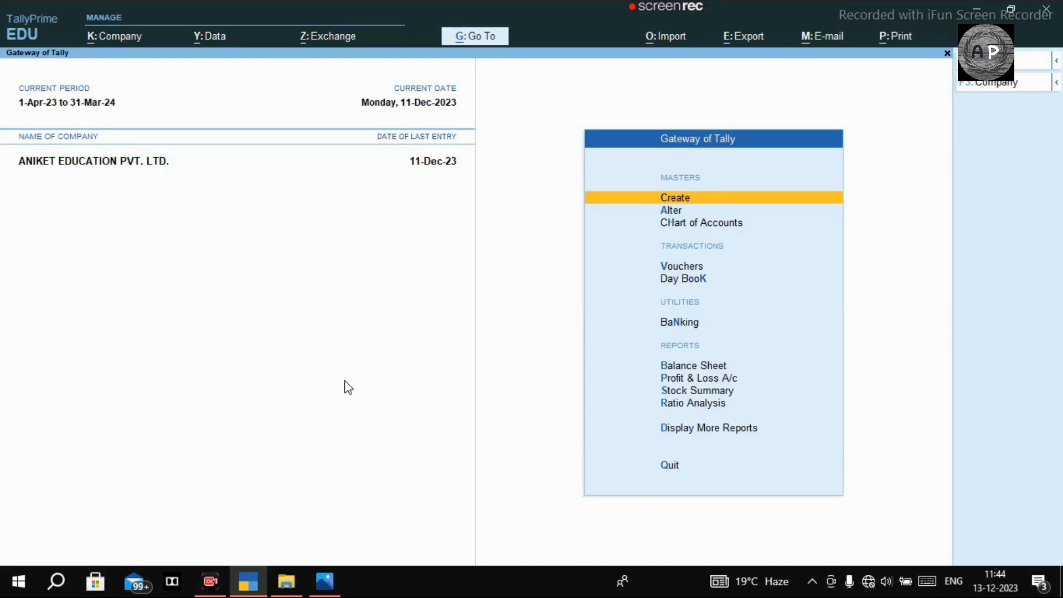
pyautogui.write('dalPHONE PE')
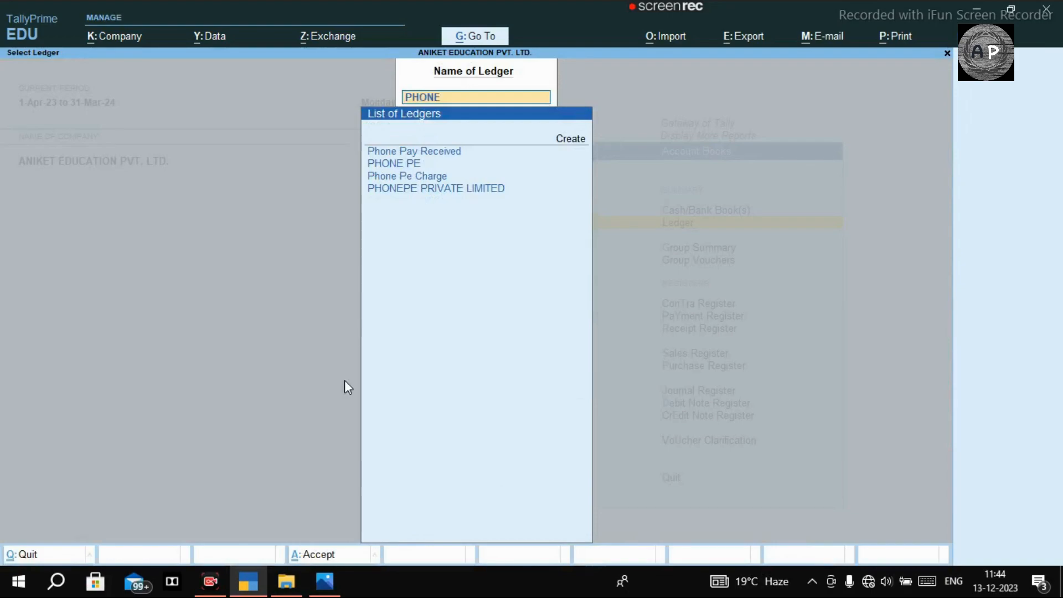
pyautogui.press('Down')
pyautogui.press('Down')
pyautogui.press('Return')
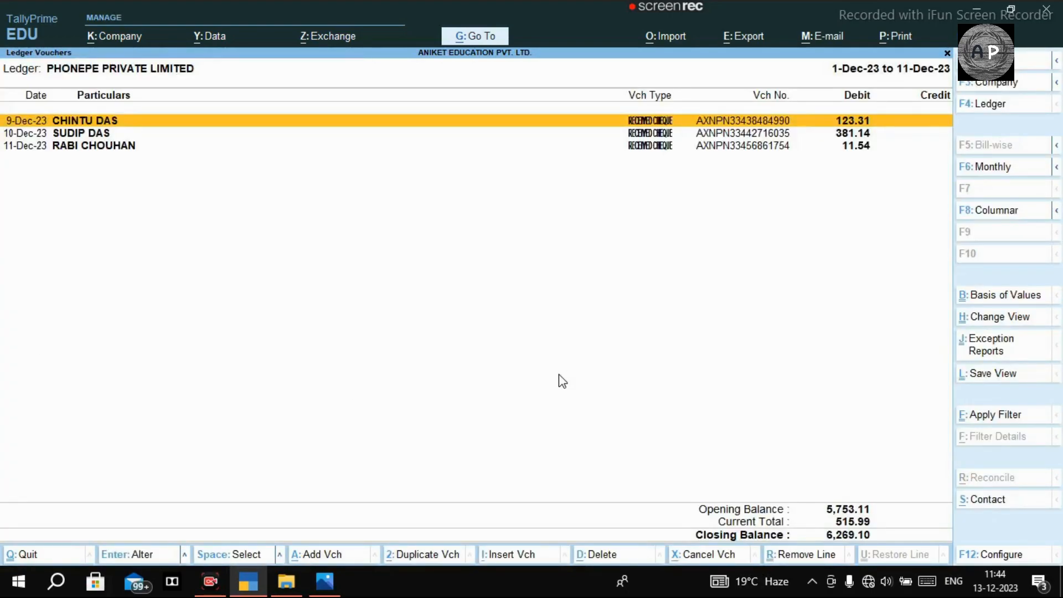
# Widen the PhonePe ledger report's period to 1-Apr-23 to 31-Dec-23.
pyautogui.hotkey('alt', 'F2')
pyautogui.press('BackSpace')
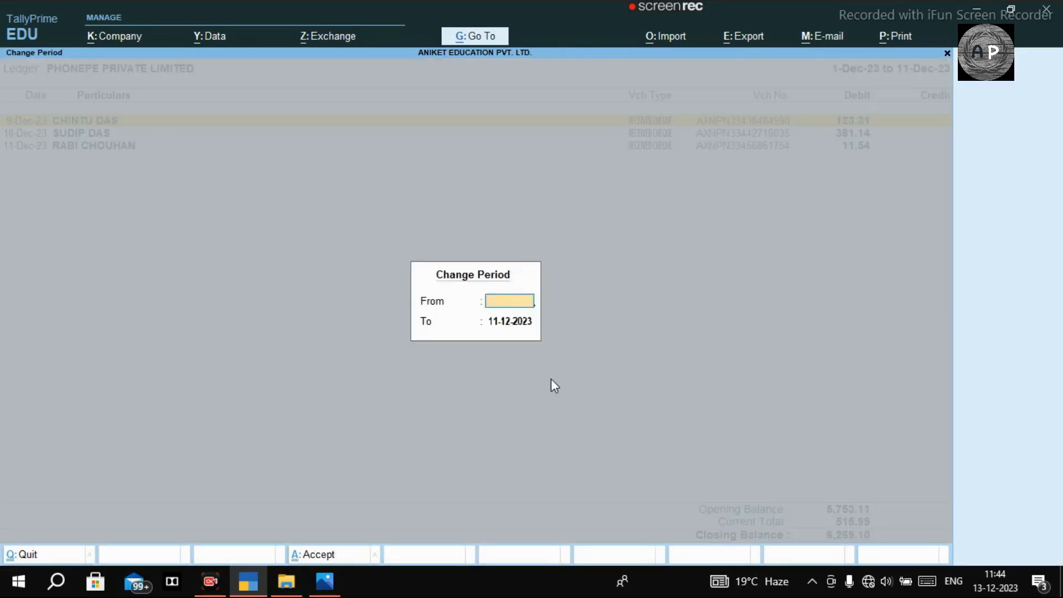
pyautogui.press('Return')
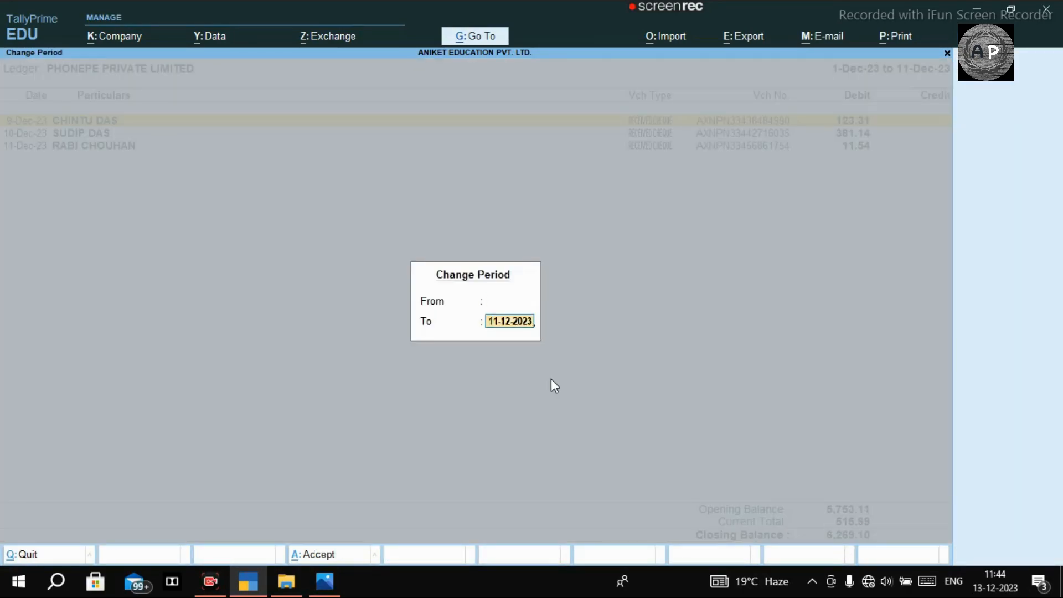
pyautogui.press('Return')
# Open the 30-Nov-23 purchase voucher in the PhonePe ledger, review its PHONE PE and IGST 18% lines, and close it without saving.
pyautogui.press('Down')
pyautogui.press('Down')
pyautogui.press('Down')
pyautogui.press('Down')
pyautogui.press('Down')
pyautogui.press('Down')
pyautogui.press('Down')
pyautogui.press('Down')
pyautogui.press('Down')
pyautogui.press('Down')
pyautogui.press('Down')
pyautogui.press('Down')
pyautogui.press('Down')
pyautogui.press('Down')
pyautogui.press('Down')
pyautogui.press('Down')
pyautogui.press('Down')
pyautogui.press('Down')
pyautogui.press('Down')
pyautogui.press('Down')
pyautogui.press('Down')
pyautogui.press('Down')
pyautogui.press('Down')
pyautogui.press('Down')
pyautogui.press('Down')
pyautogui.press('Down')
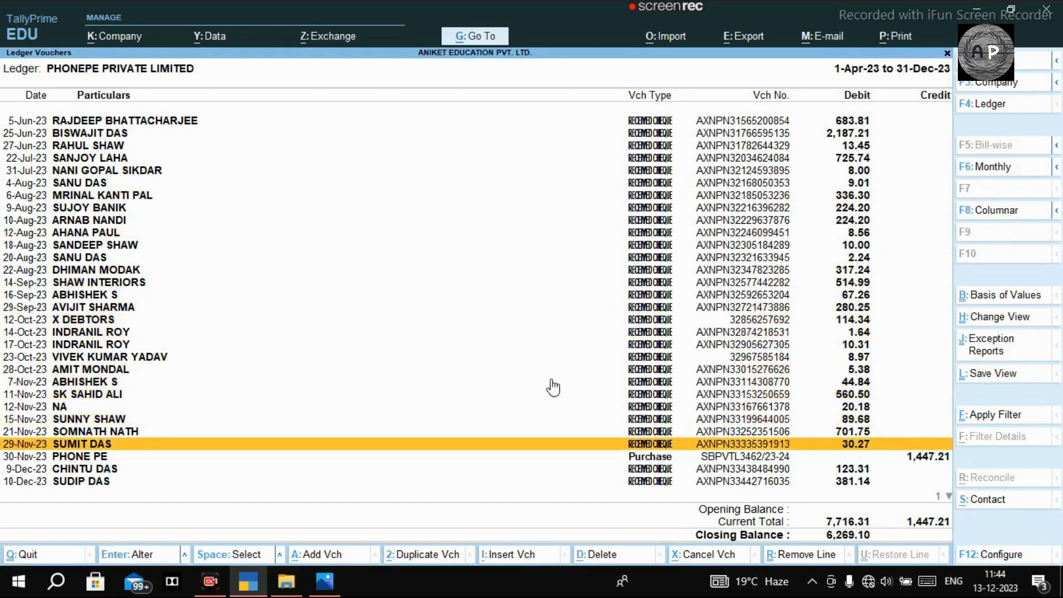
pyautogui.press('Down')
pyautogui.press('Return')
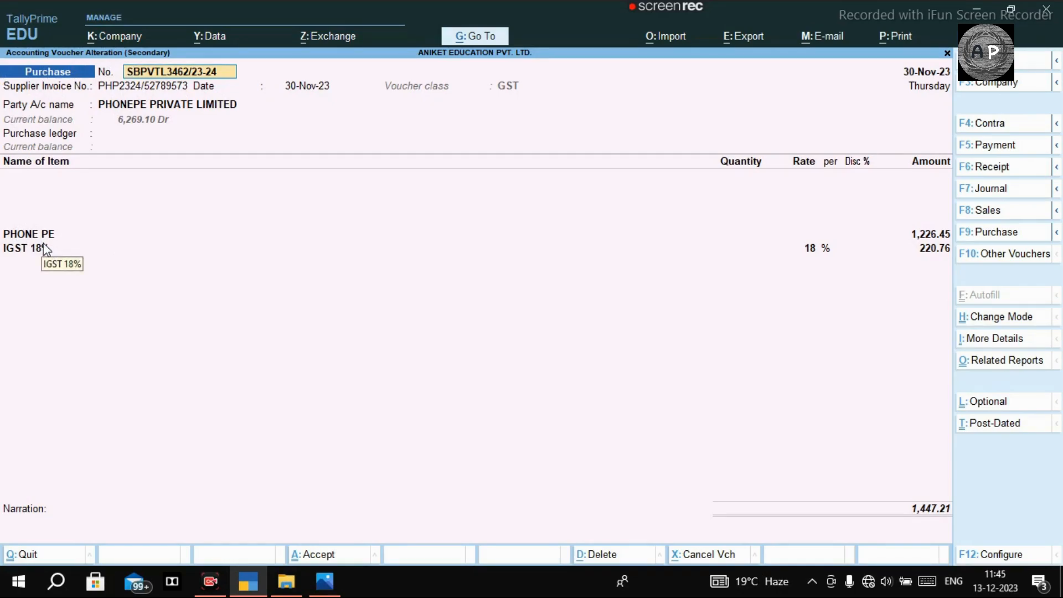
pyautogui.press('Escape')
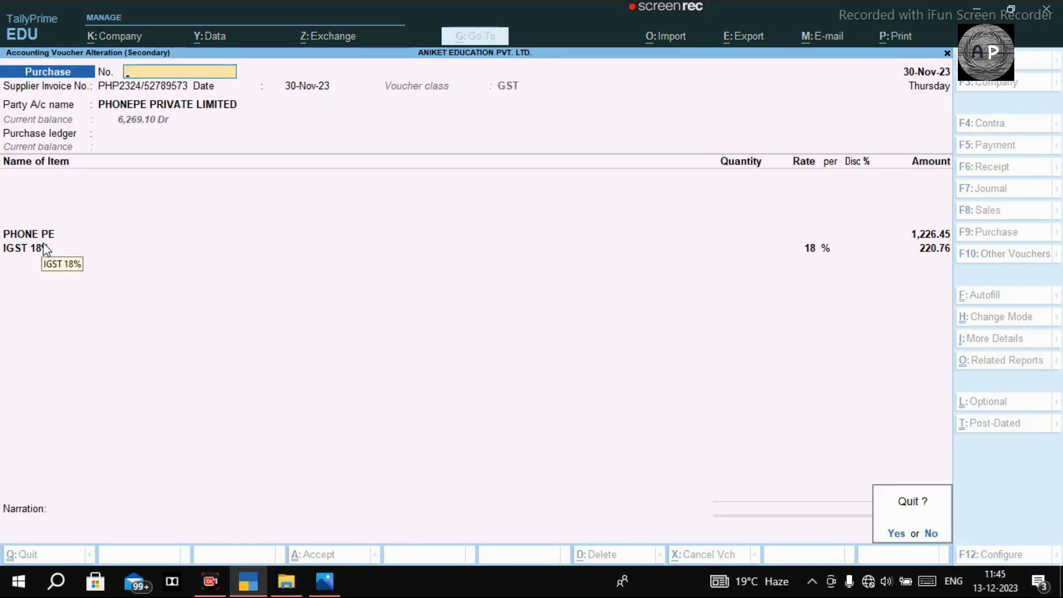
pyautogui.press('y')
# Open the PHONE PE ledger master for alteration to review its expense group and GST rate details.
pyautogui.press('Down')
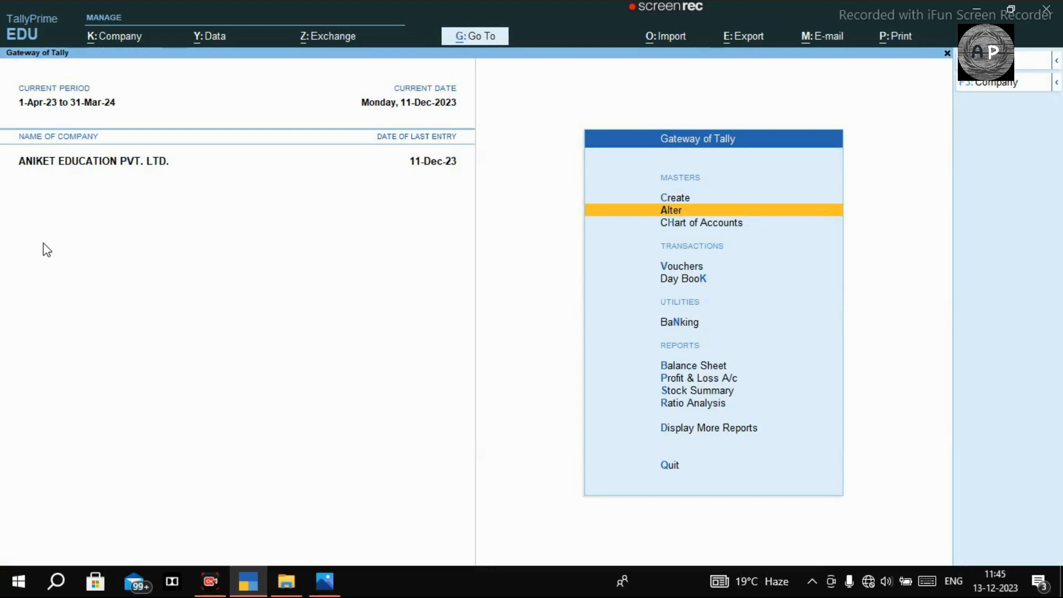
pyautogui.press('Return')
pyautogui.press('Down')
pyautogui.press('Up')
pyautogui.press('Return')
pyautogui.write('PHONE PE')
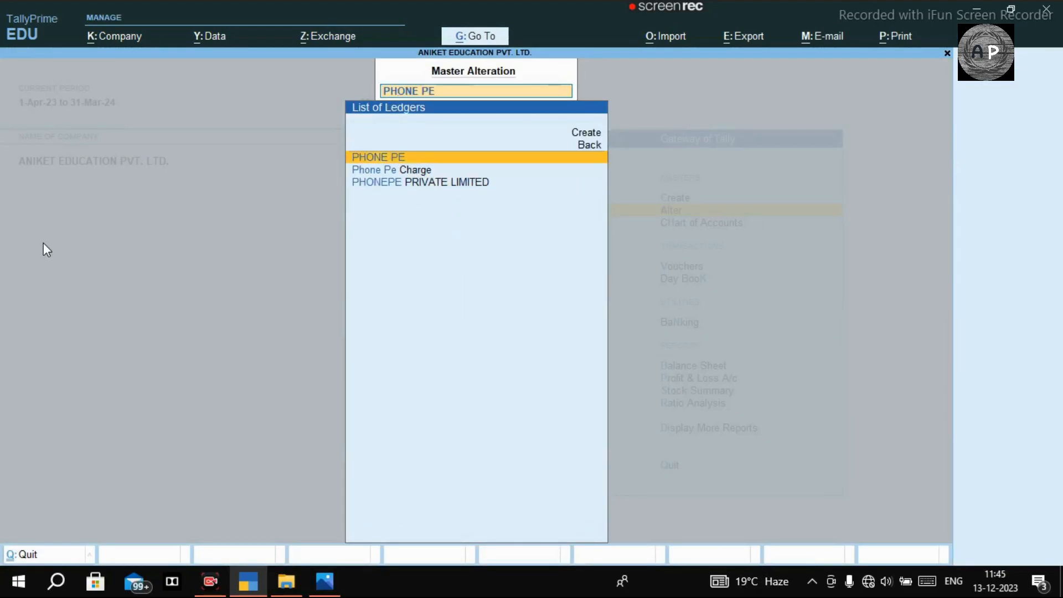
pyautogui.press('Return')
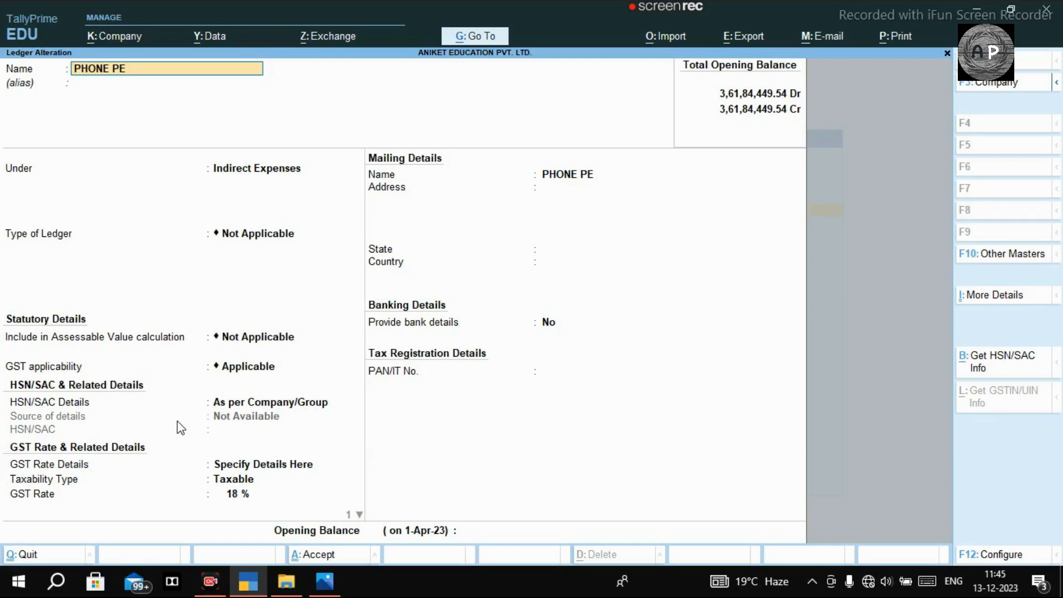
# Close the PHONE PE ledger master without saving, reopen it to recheck its details, and leave it again unsaved.
pyautogui.press('Escape')
pyautogui.press('y')
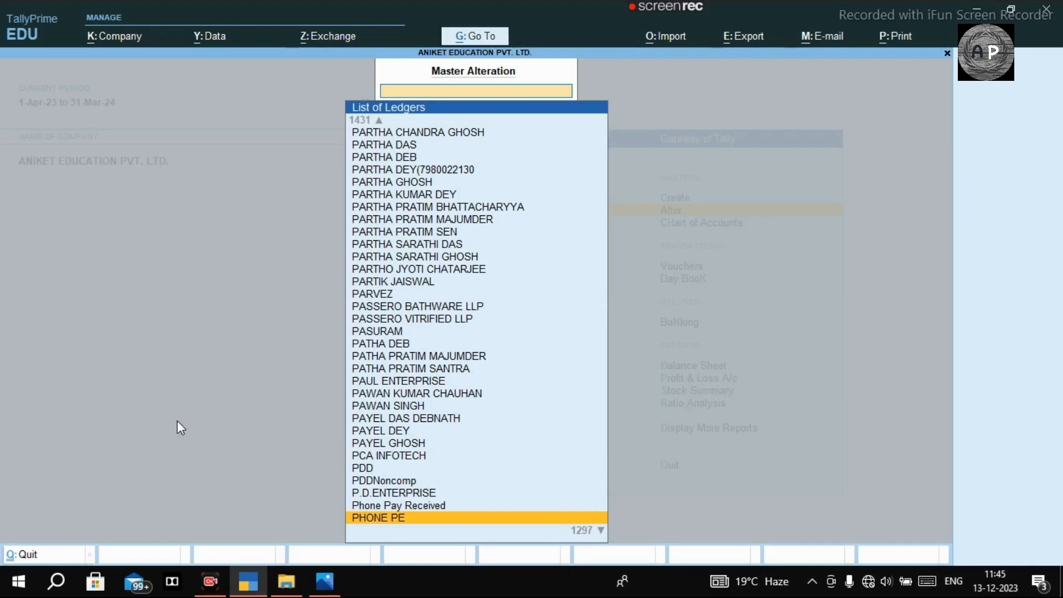
pyautogui.press('Return')
pyautogui.press('BackSpace')
pyautogui.press('Escape')
pyautogui.press('y')
# Search the ledger masters for PHONE, open PHONEPE PRIVATE LIMITED to review it, and exit unsaved to the Gateway of Tally.
pyautogui.write('PHONE')
pyautogui.press('Down')
pyautogui.press('Down')
pyautogui.press('Down')
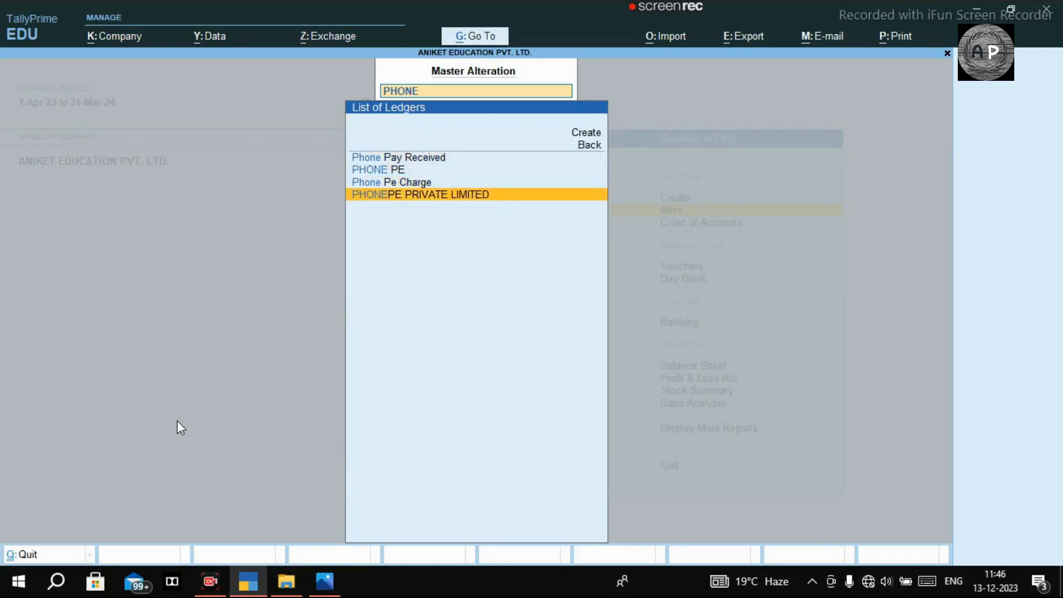
pyautogui.press('Return')
pyautogui.press('BackSpace')
pyautogui.press('Escape')
pyautogui.press('Return')
pyautogui.press('Escape')
pyautogui.press('Down')
pyautogui.press('Down')
pyautogui.press('Down')
pyautogui.press('Home')
pyautogui.press('Escape')
pyautogui.press('Escape')
# Open the ledger vouchers report of PHONEPE PRIVATE LIMITED from the account books.
pyautogui.press('Down')
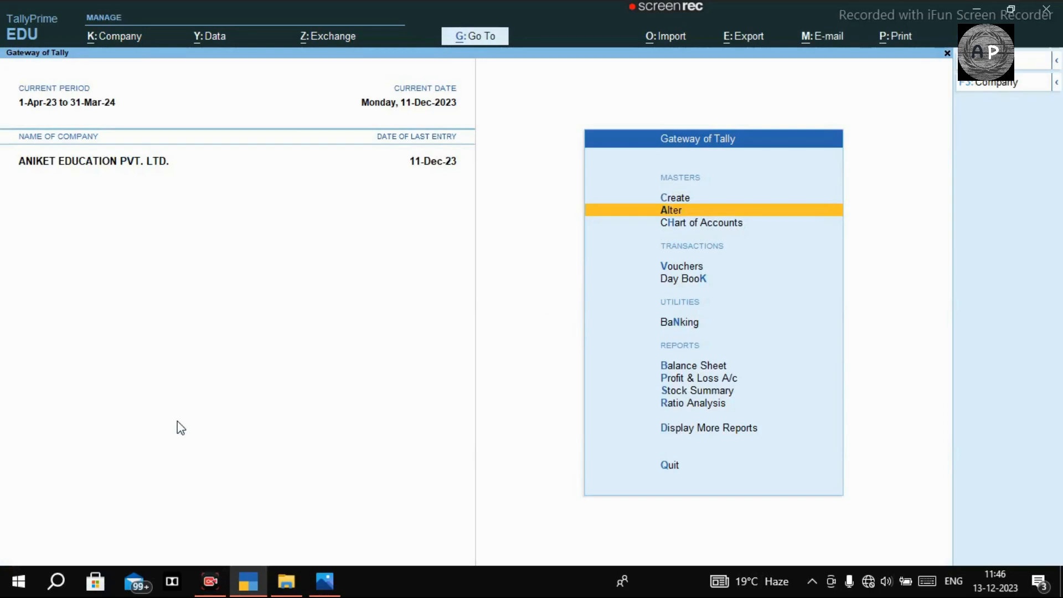
pyautogui.press('Up')
pyautogui.write('da')
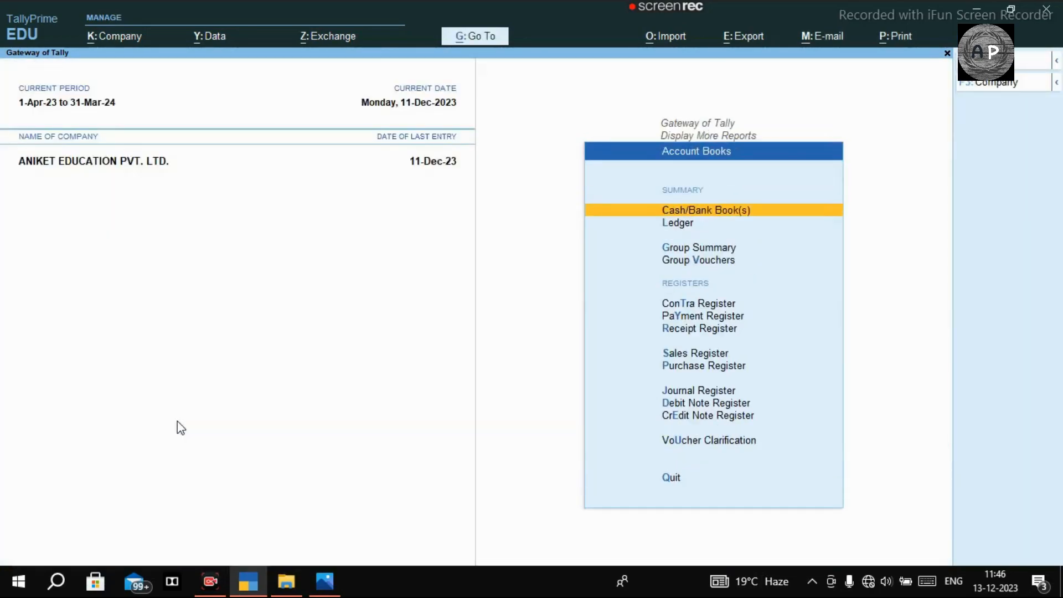
pyautogui.write('lPHONE PE')
pyautogui.press('Down')
pyautogui.press('Down')
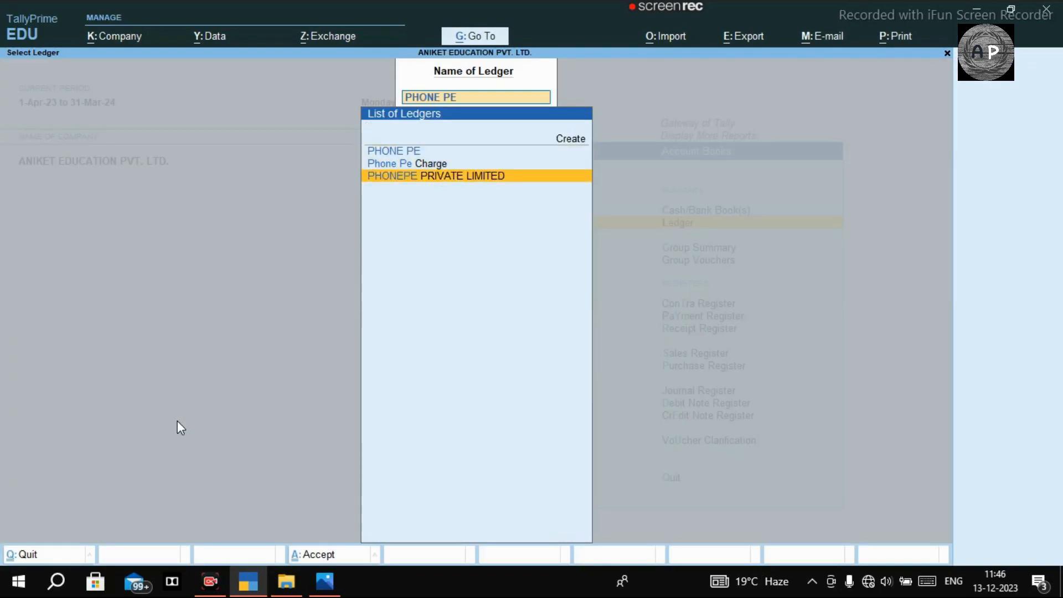
pyautogui.press('Return')
# Set the PhonePe ledger report's period to 1-Apr-23 to 31-Dec-23.
pyautogui.hotkey('alt', 'F2')
pyautogui.press('BackSpace')
pyautogui.press('Return')
pyautogui.write('31-12')
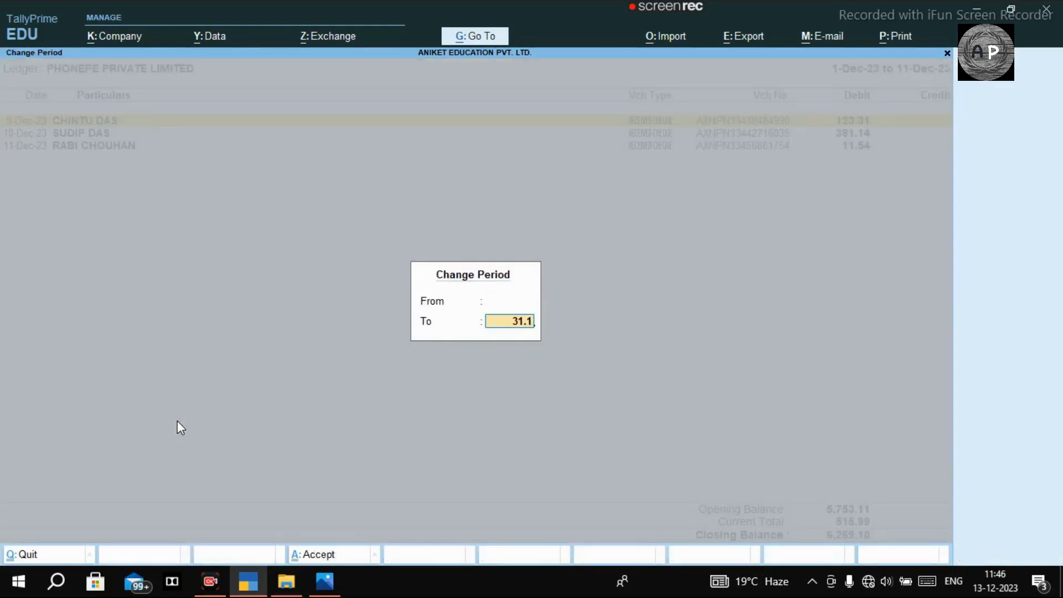
pyautogui.press('Return')
# Open the 30-Nov-23 purchase voucher in the PhonePe ledger, review its expense and IGST lines, and close it without saving.
pyautogui.press('Down')
pyautogui.press('Down')
pyautogui.press('Down')
pyautogui.press('Down')
pyautogui.press('Down')
pyautogui.press('Down')
pyautogui.press('Down')
pyautogui.press('Down')
pyautogui.press('Down')
pyautogui.press('Down')
pyautogui.press('Down')
pyautogui.press('Down')
pyautogui.press('Down')
pyautogui.press('Down')
pyautogui.press('Down')
pyautogui.press('Down')
pyautogui.press('Down')
pyautogui.press('Down')
pyautogui.press('Down')
pyautogui.press('Down')
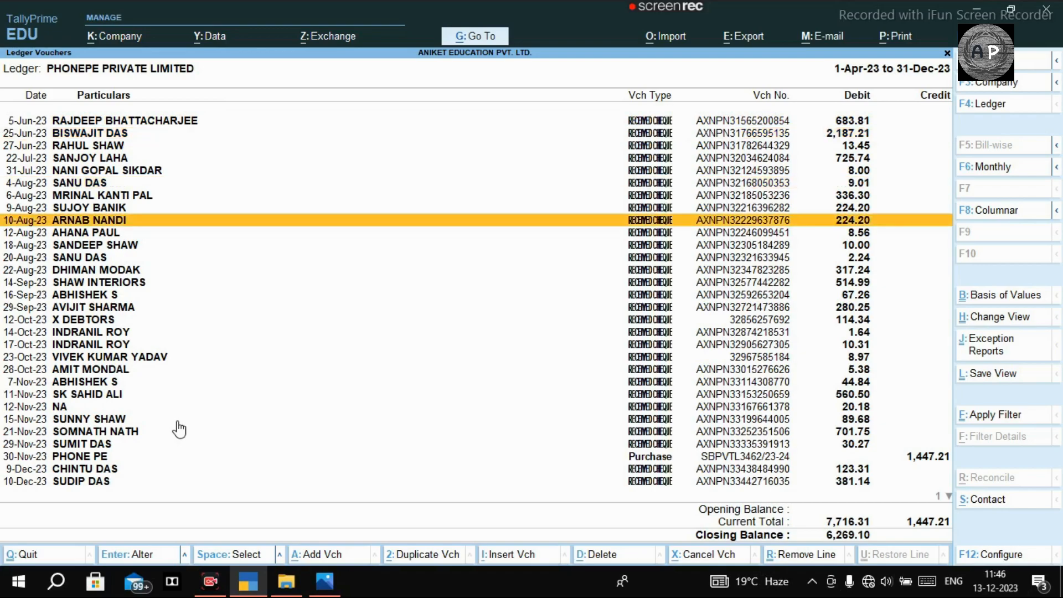
pyautogui.press('Return')
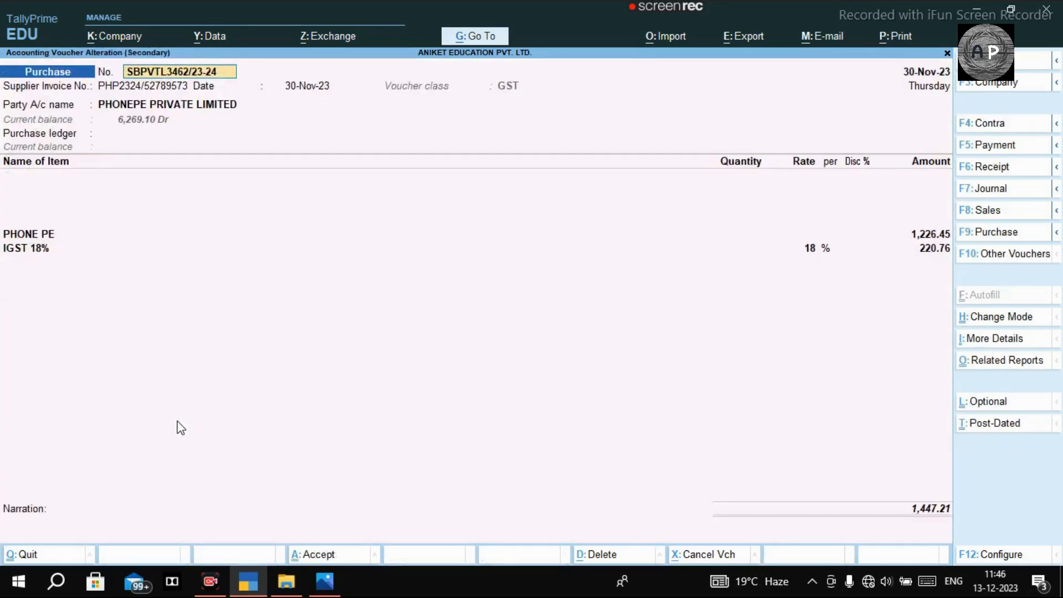
pyautogui.press('BackSpace')
pyautogui.press('Escape')
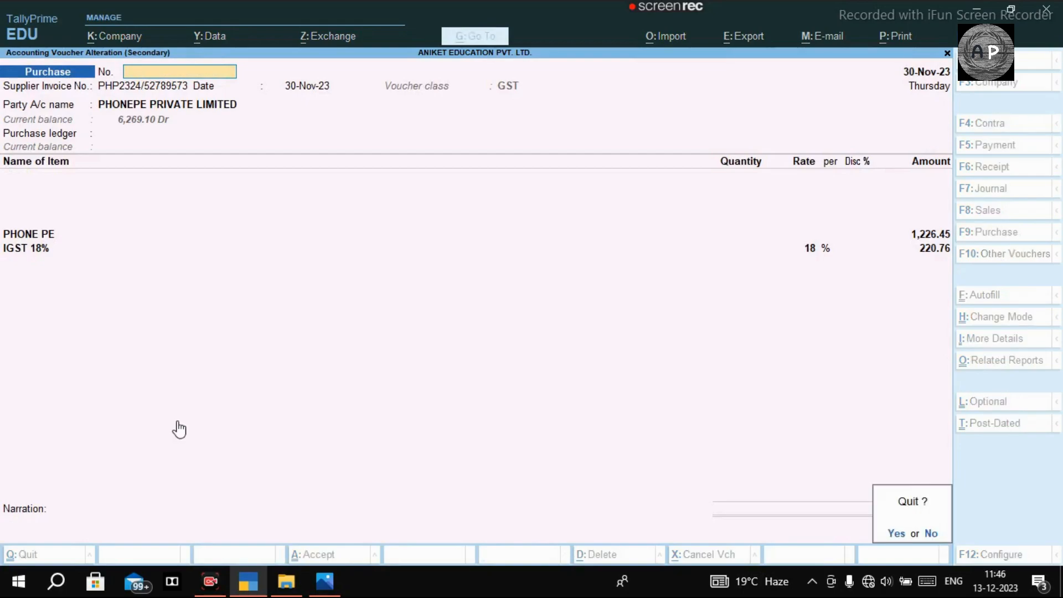
pyautogui.press('y')
# Open the 17-Oct-23 received cheque voucher, review its PHONEPE PRIVATE LIMITED and ICICI bank debit lines, and close it without saving.
pyautogui.press('Up')
pyautogui.press('Up')
pyautogui.press('Up')
pyautogui.press('Up')
pyautogui.press('Up')
pyautogui.press('Up')
pyautogui.press('Up')
pyautogui.press('Up')
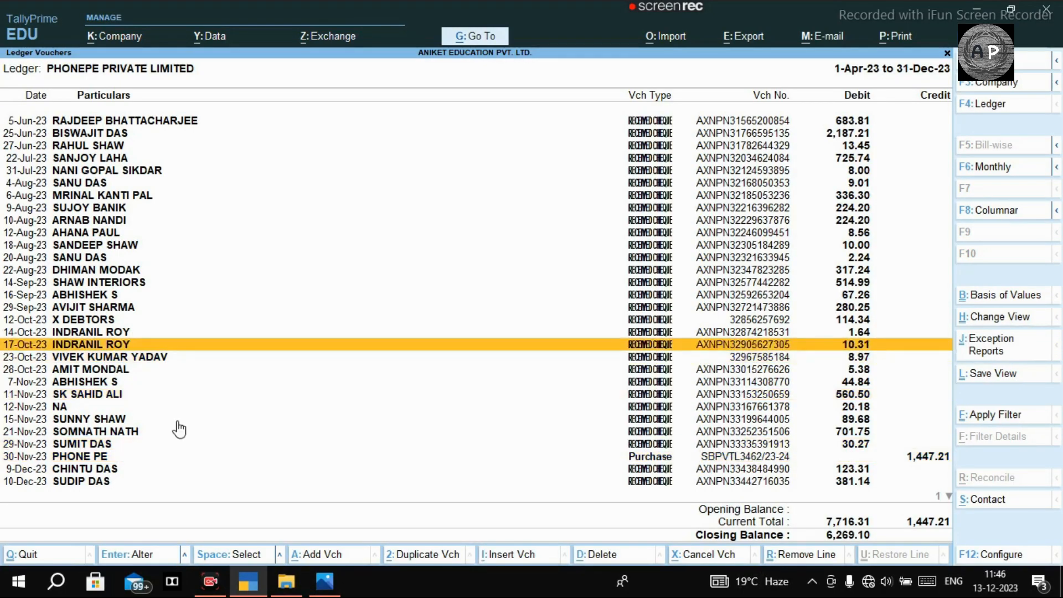
pyautogui.press('Return')
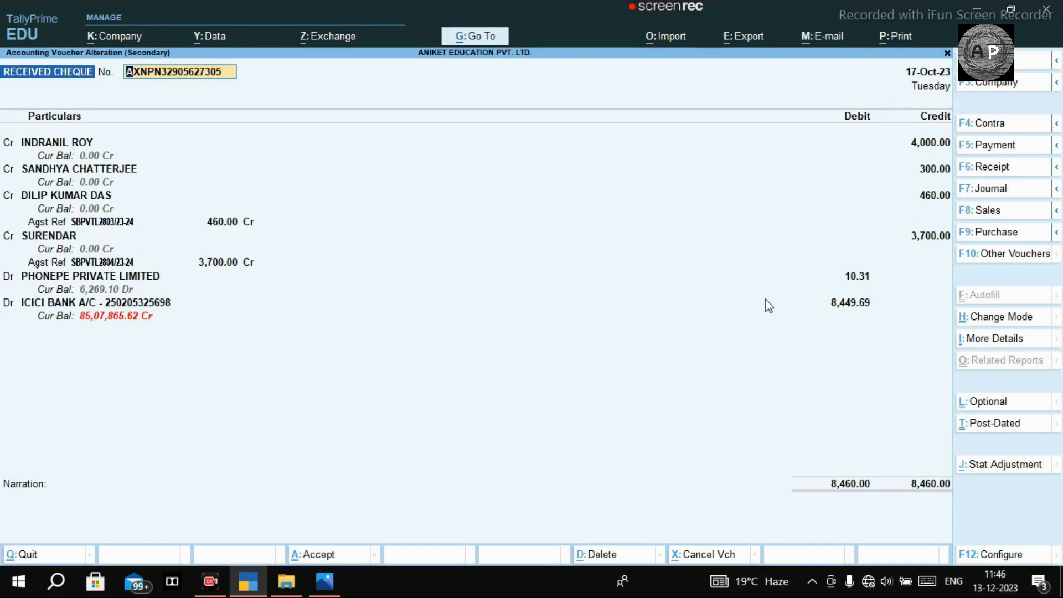
pyautogui.press('BackSpace')
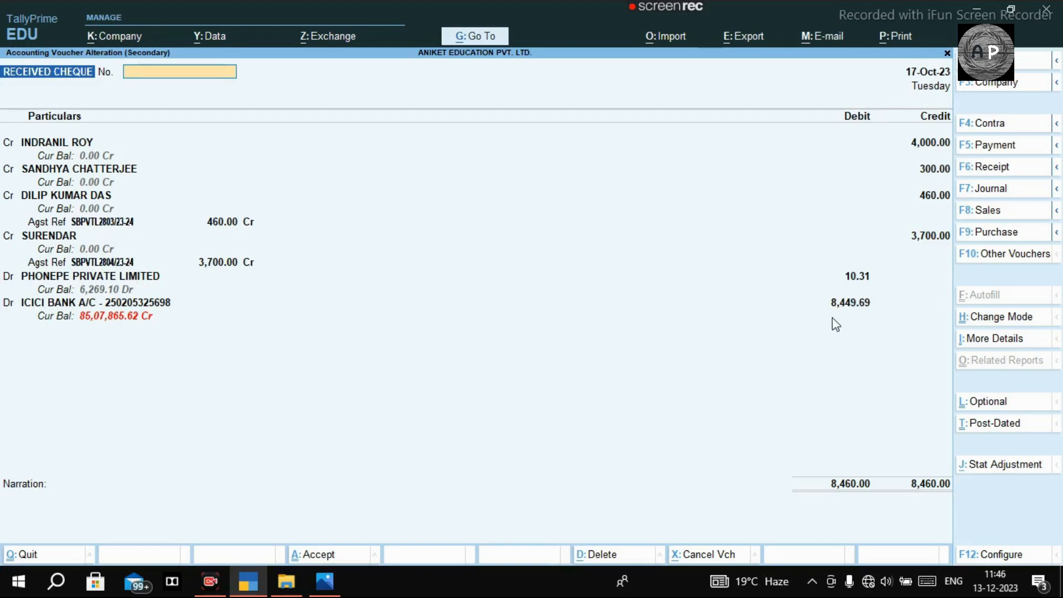
pyautogui.press('Escape')
pyautogui.press('Return')
# Reopen the 30-Nov-23 purchase voucher to recheck it, close it unsaved, and return to the Gateway of Tally.
pyautogui.press('Down')
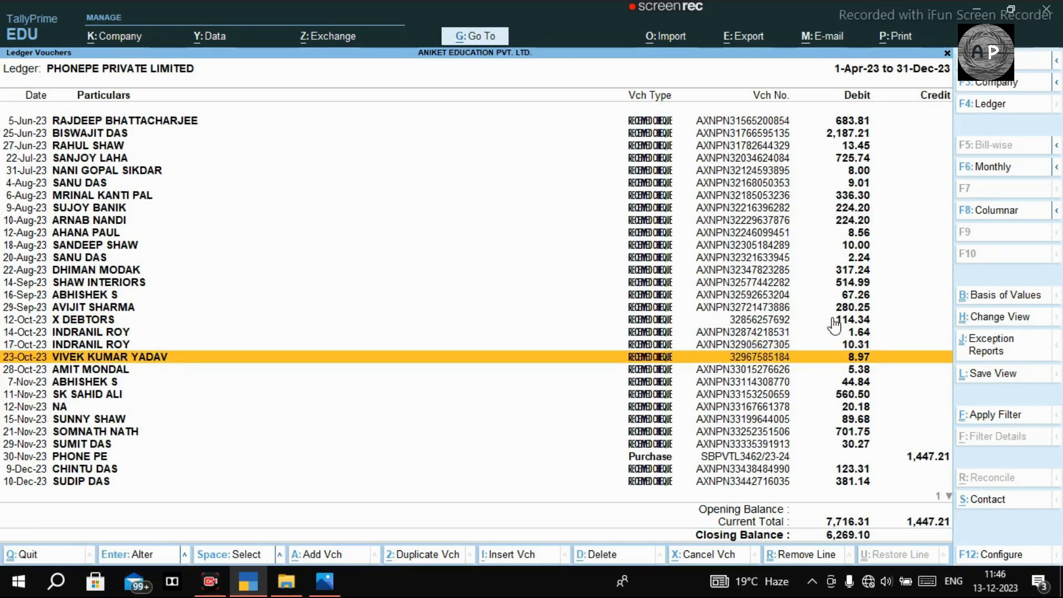
pyautogui.press('Down')
pyautogui.press('End')
pyautogui.press('Up')
pyautogui.press('Up')
pyautogui.press('Up')
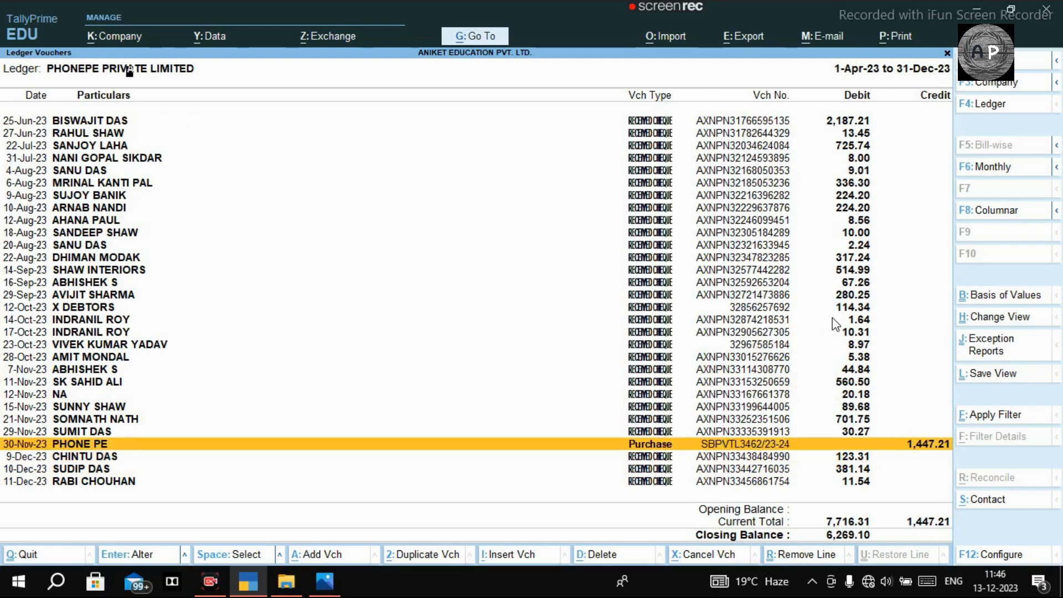
pyautogui.press('Return')
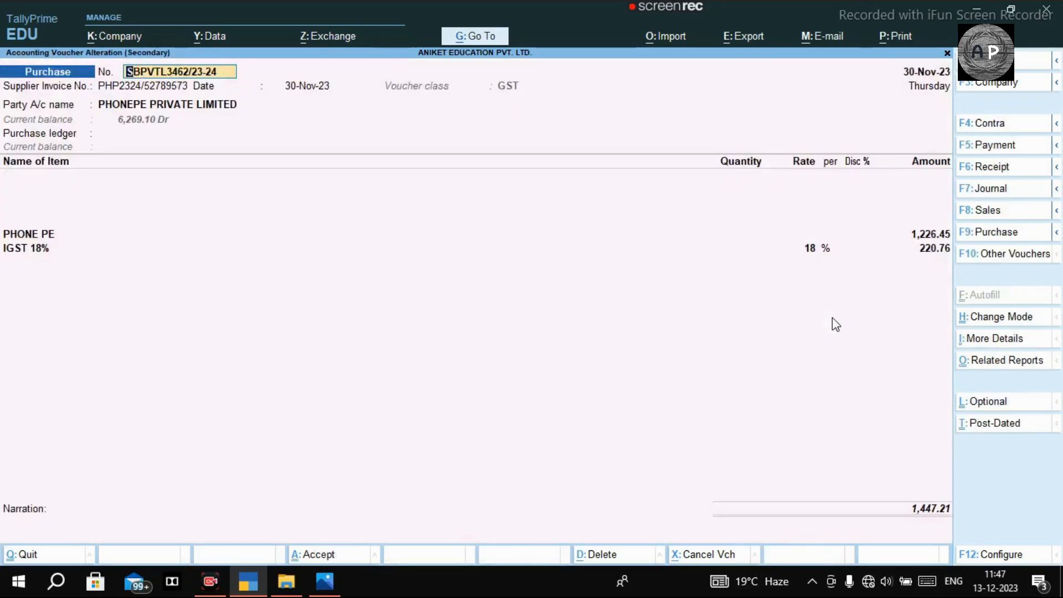
pyautogui.press('BackSpace')
pyautogui.press('Escape')
pyautogui.press('Escape')
pyautogui.press('Escape')
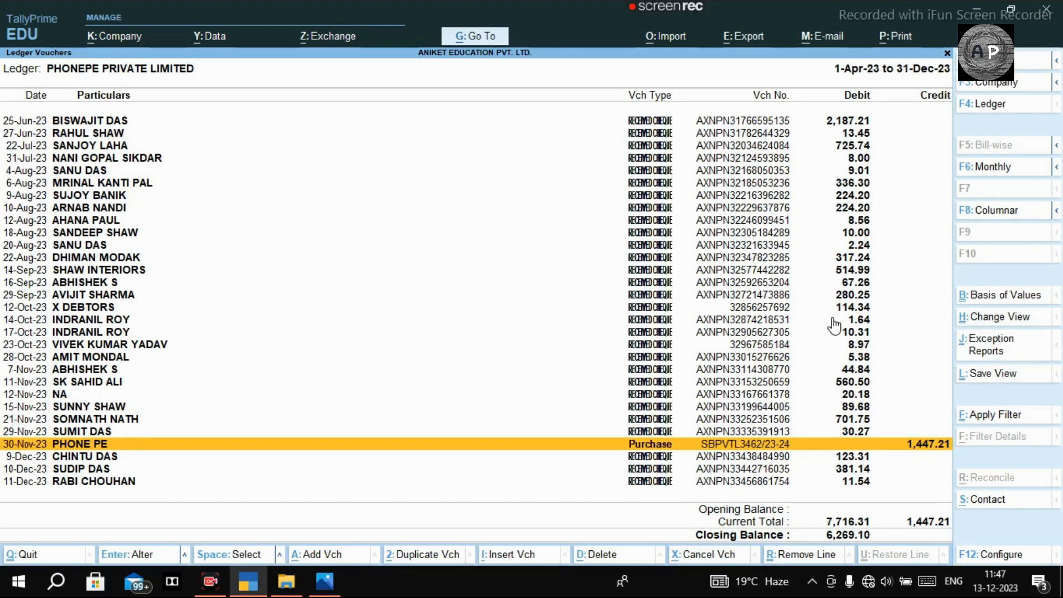
pyautogui.press('n')
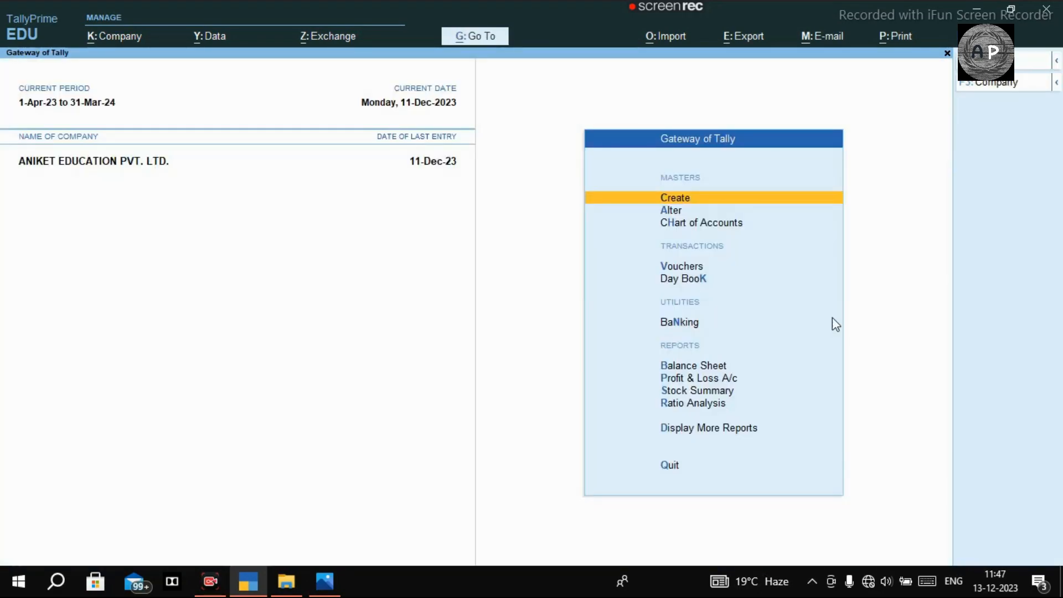